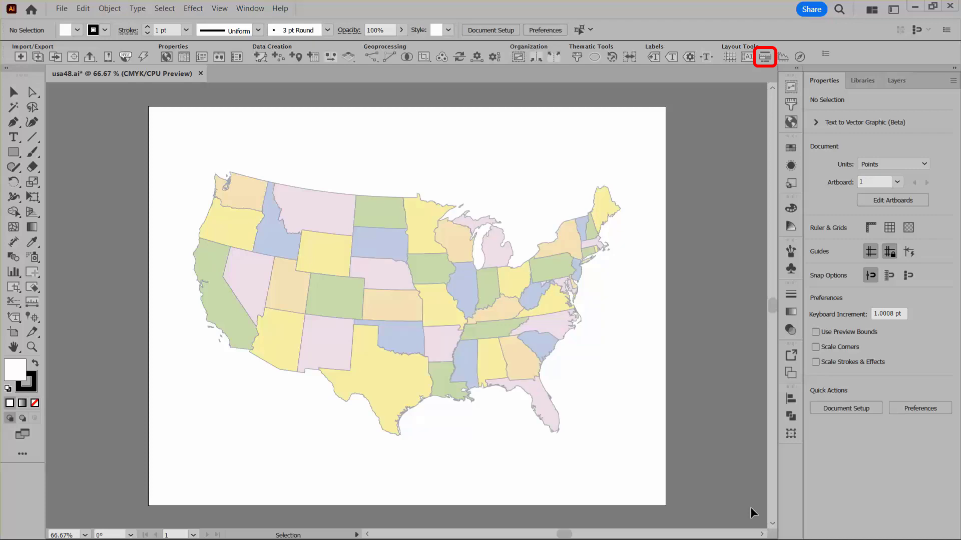
Start a scale bar for the USA map, creating the required Legend layer
click(764, 56)
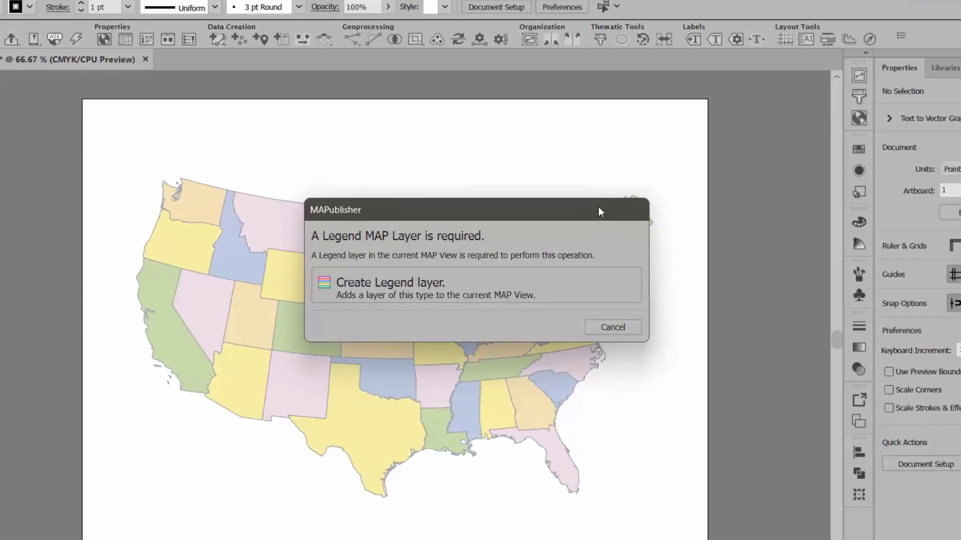
click(412, 290)
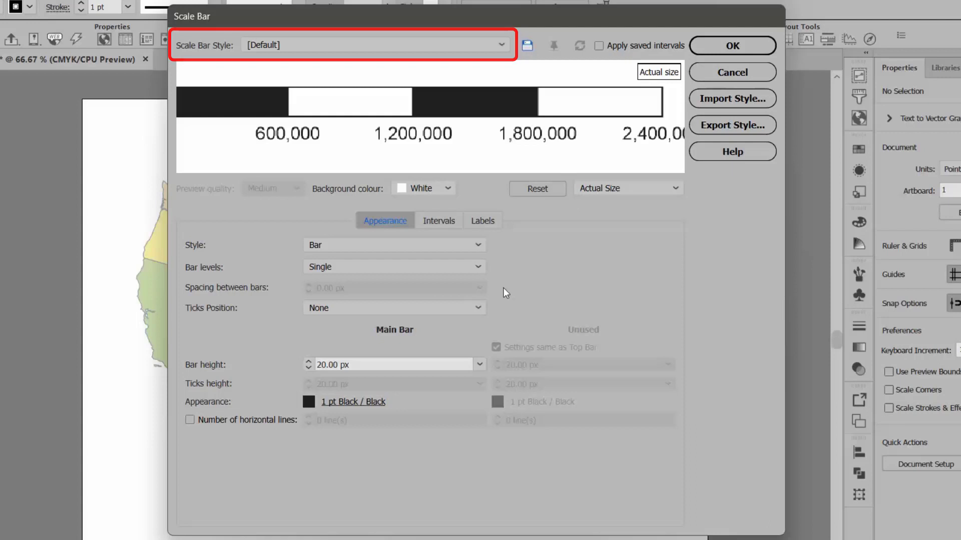
click(409, 45)
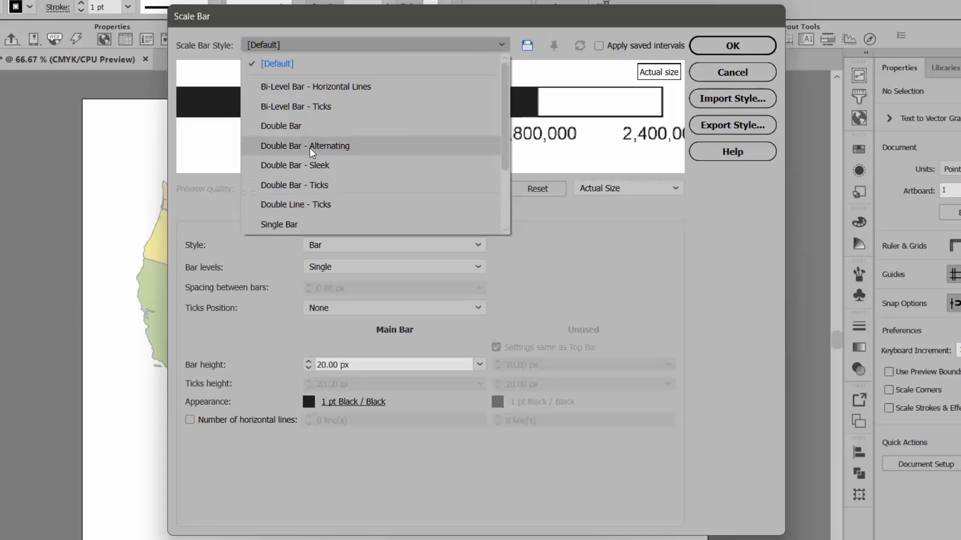
click(307, 127)
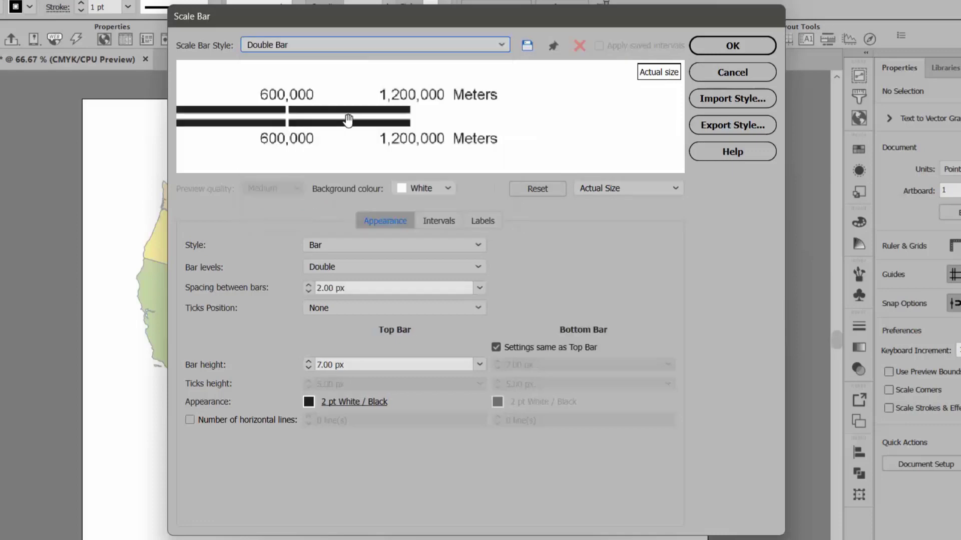
click(380, 44)
click(362, 88)
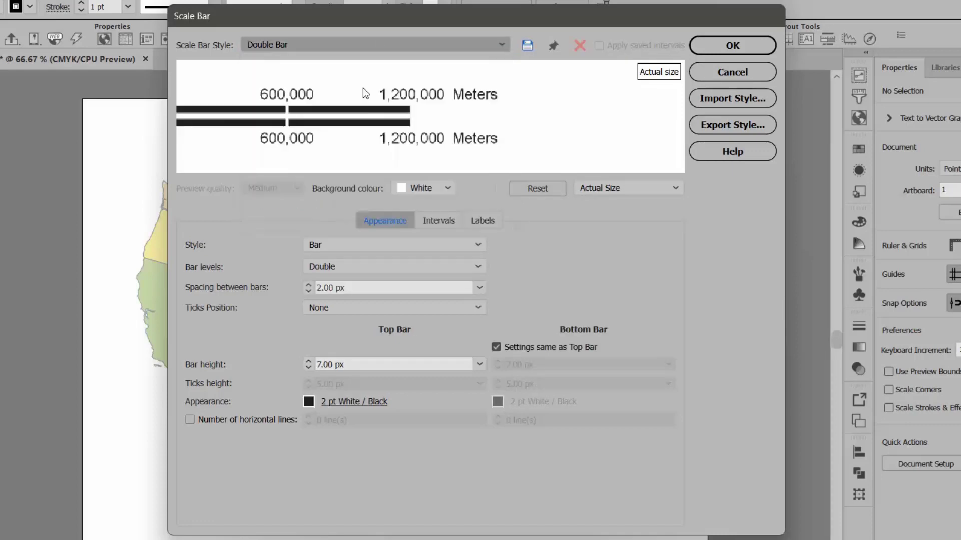
click(415, 47)
scroll(395, 140, down, 2)
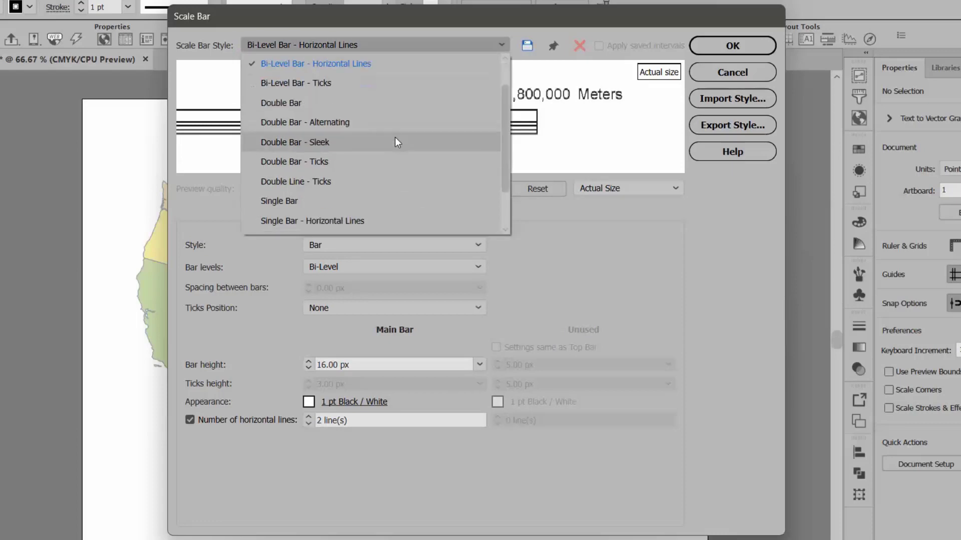
click(328, 200)
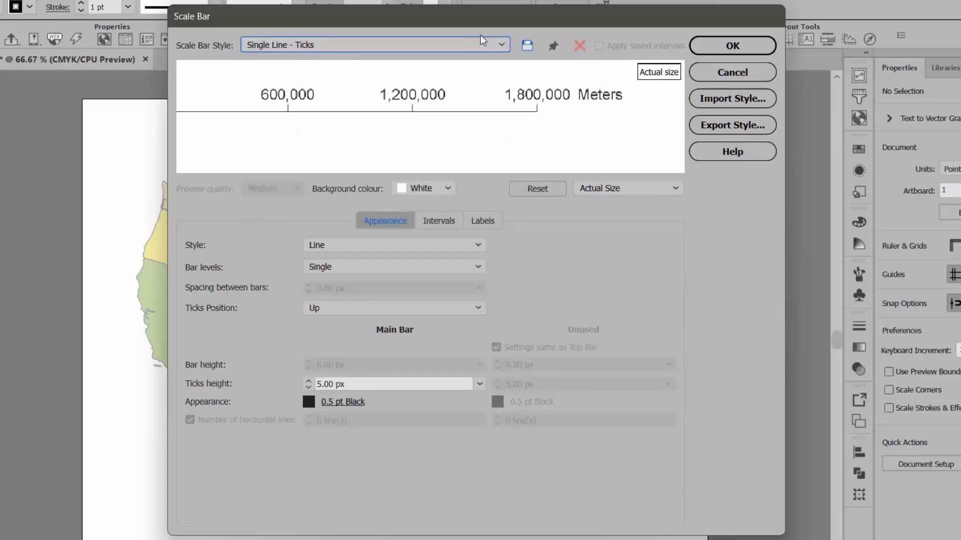
click(475, 47)
scroll(464, 86, up, 2)
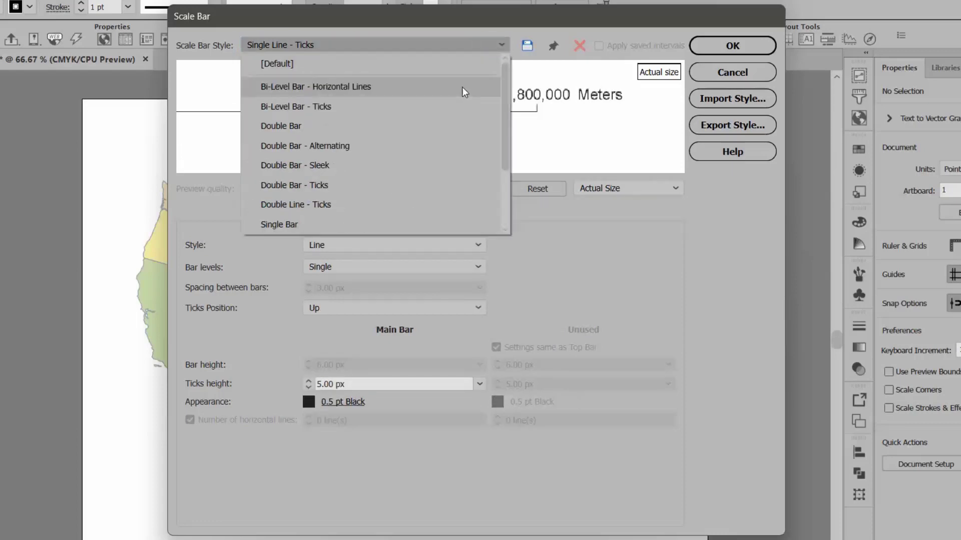
click(384, 66)
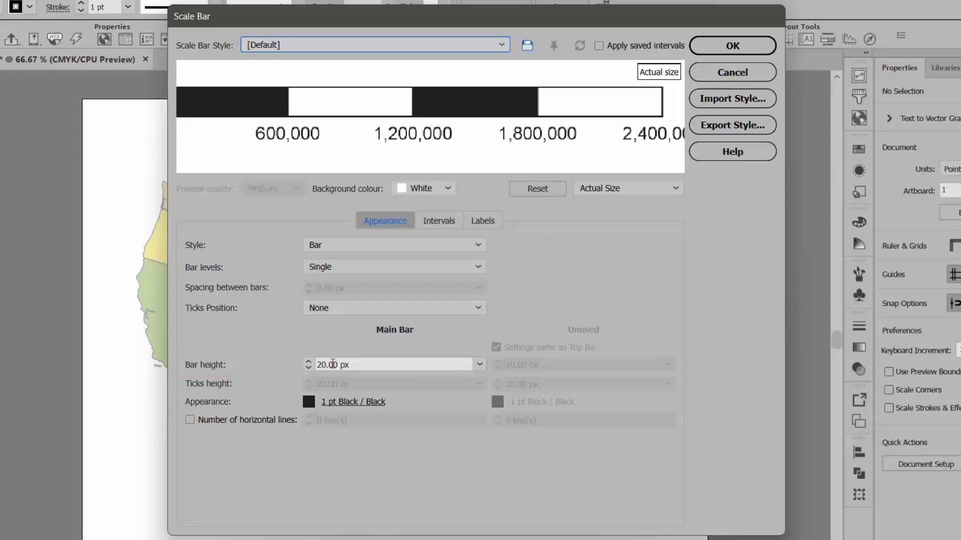
Set the scale bar's height to 8 pt instead of 20 px
click(479, 364)
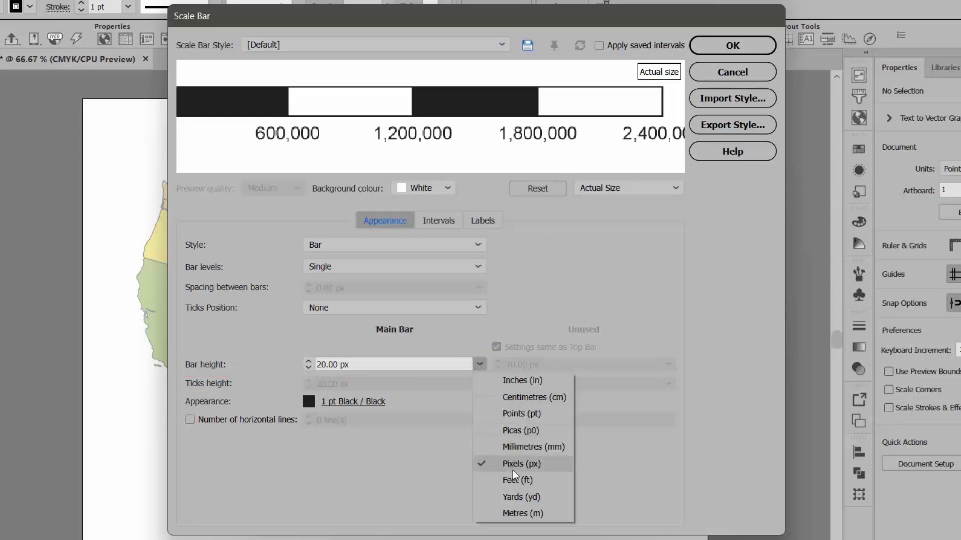
click(520, 416)
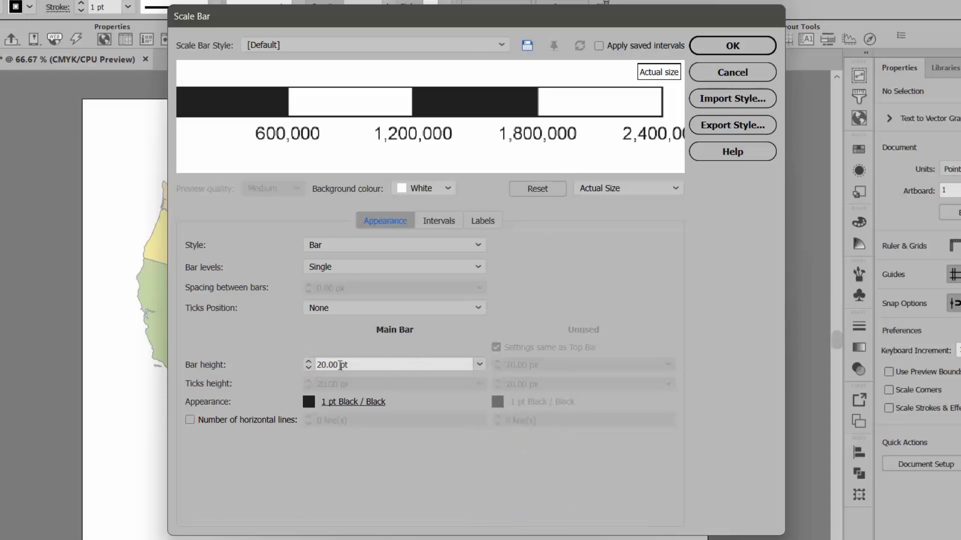
double_click(318, 364)
text(8)
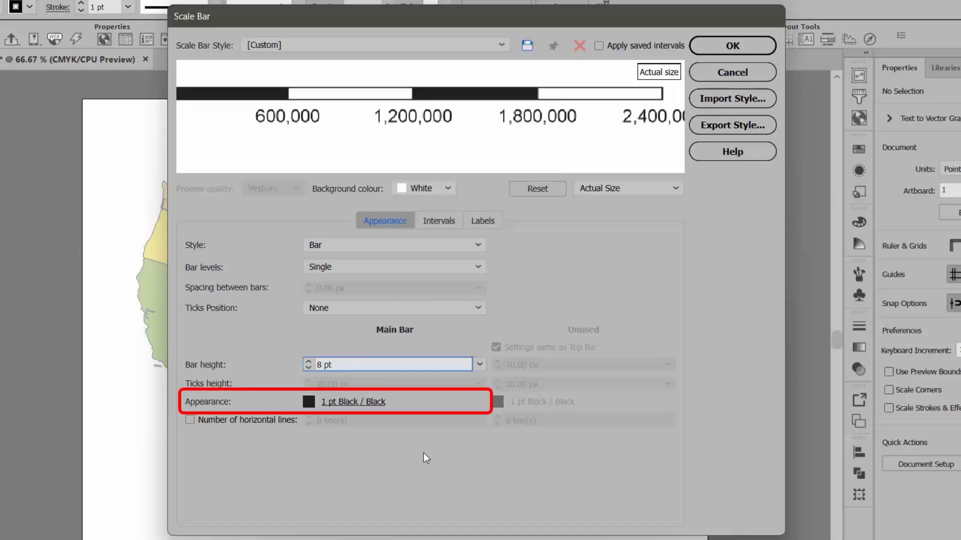
Give the bar 20% Black alternate segments and a 0.5 pt outline stroke
click(356, 403)
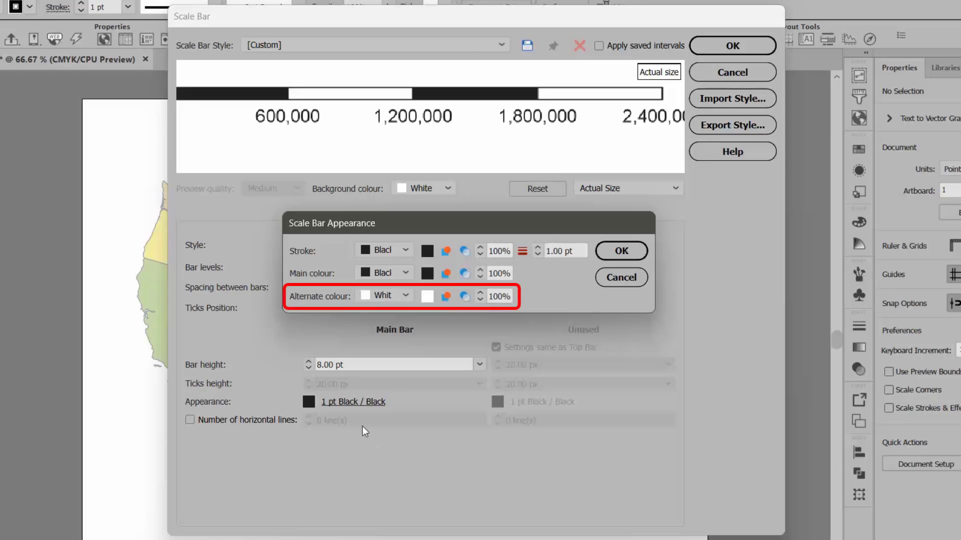
click(404, 294)
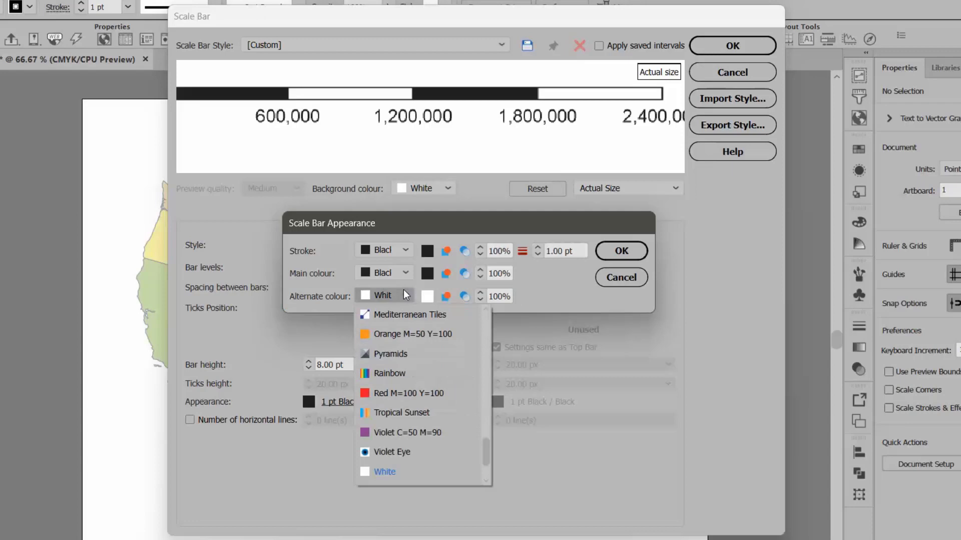
scroll(412, 351, down, 1)
scroll(414, 380, up, 6)
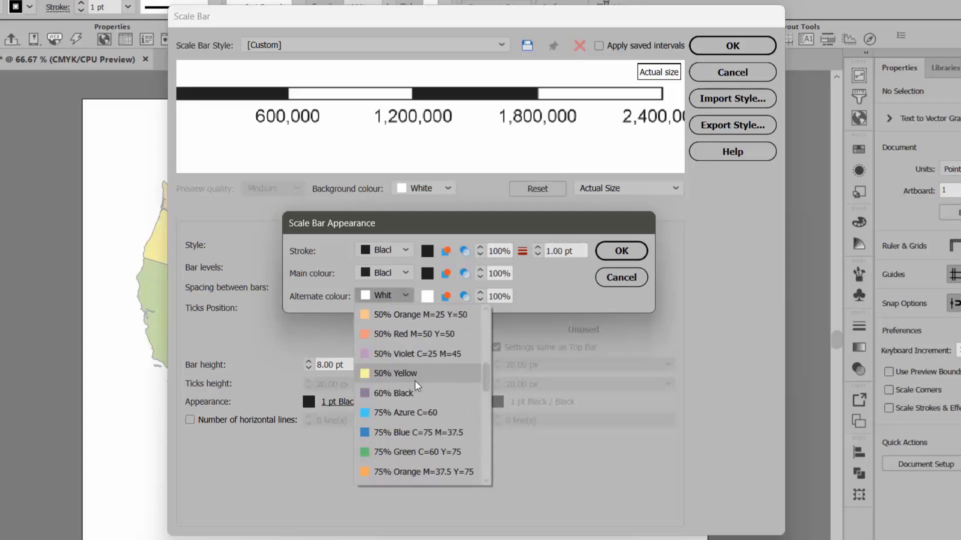
scroll(415, 381, up, 5)
click(412, 358)
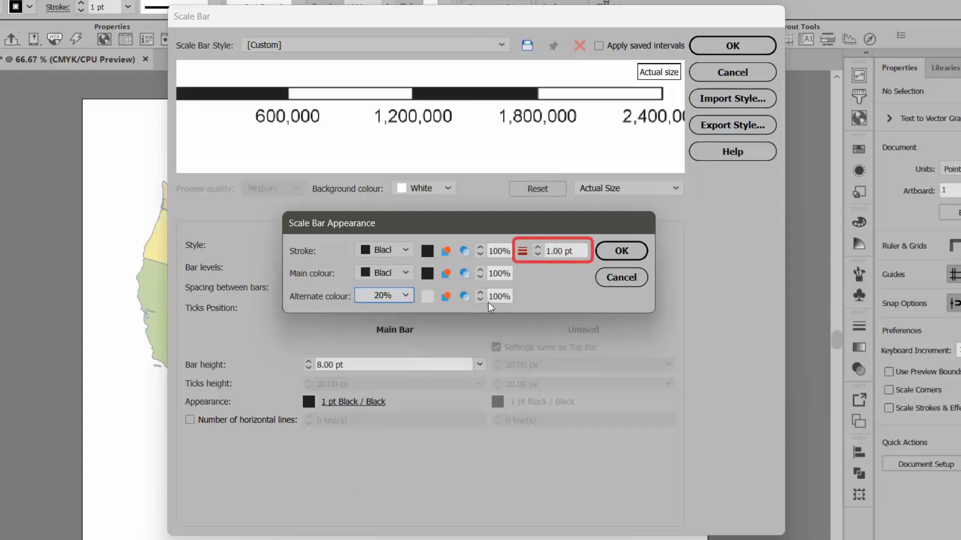
double_click(557, 251)
text(0)
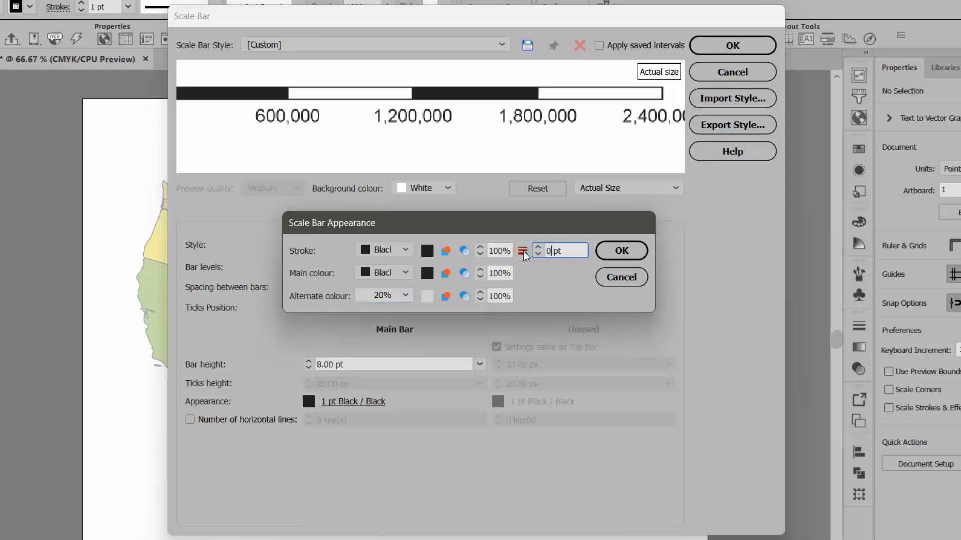
text(.5)
click(619, 251)
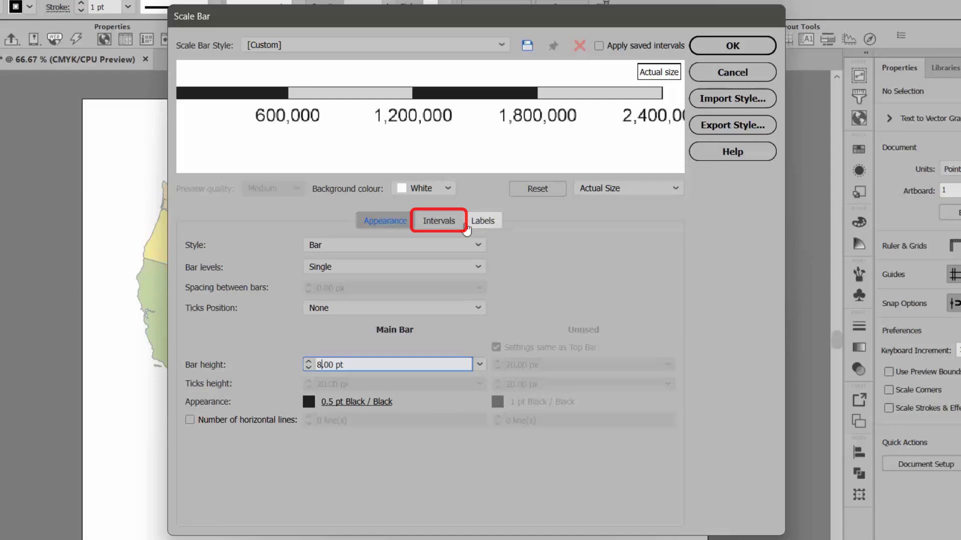
Set the scale bar to Kilometer units with 250 km intervals
click(439, 221)
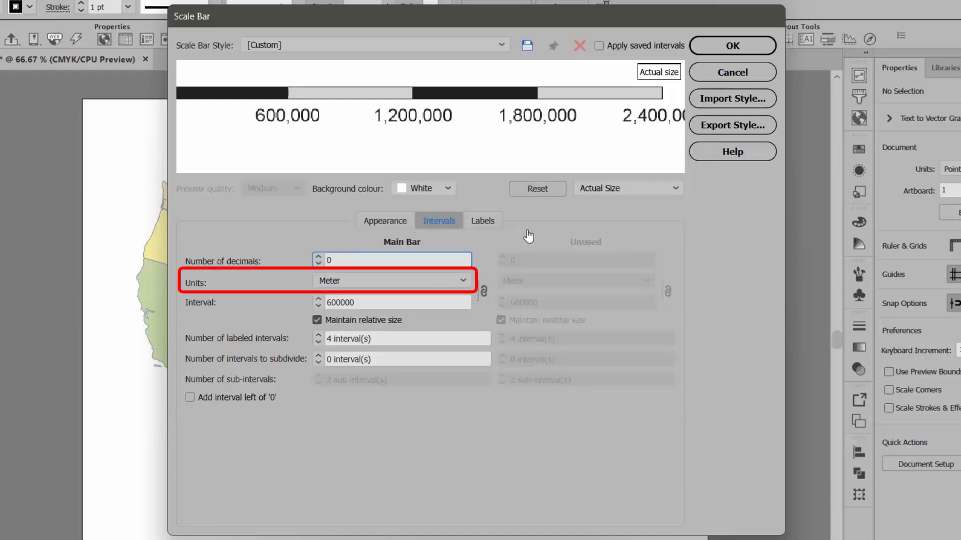
click(416, 282)
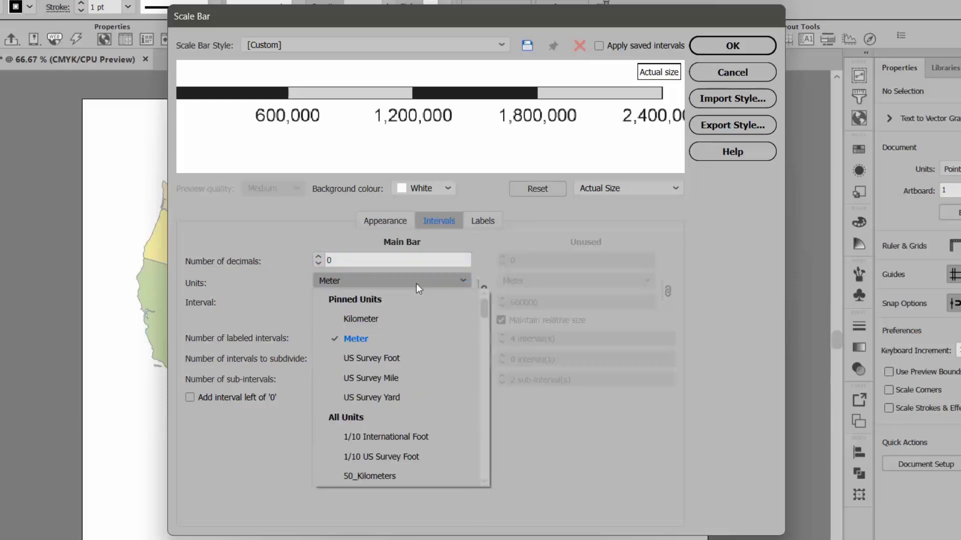
click(387, 329)
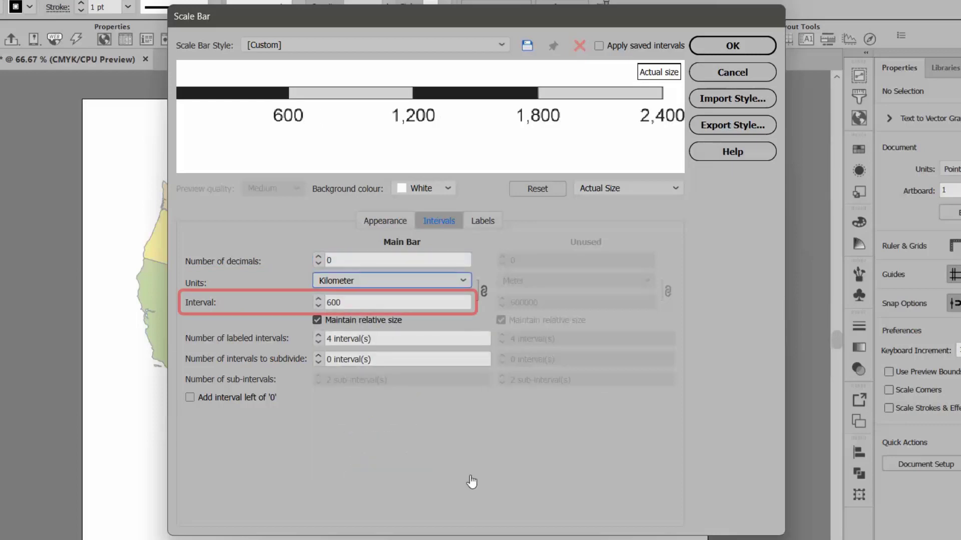
double_click(334, 303)
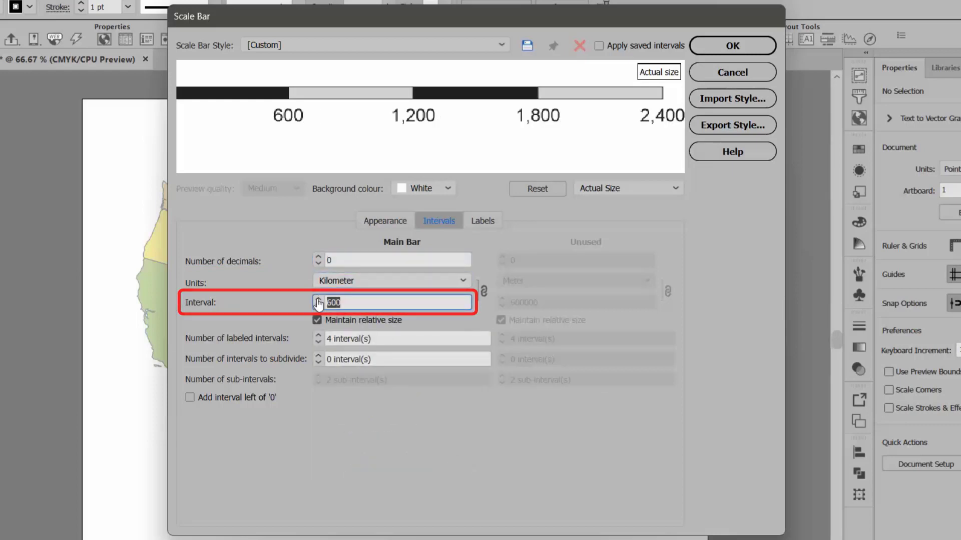
text(250)
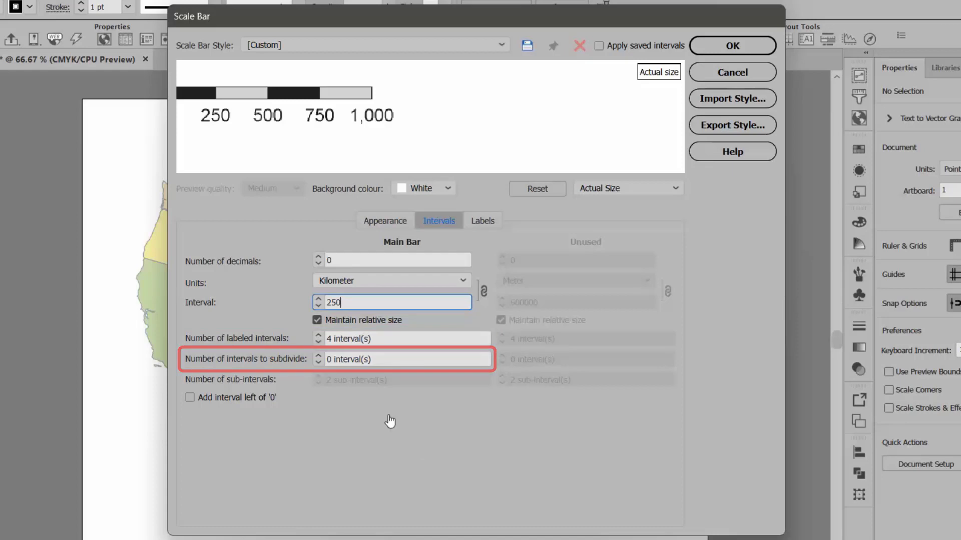
Subdivide the first interval into 5 sub-intervals
double_click(326, 360)
text(1)
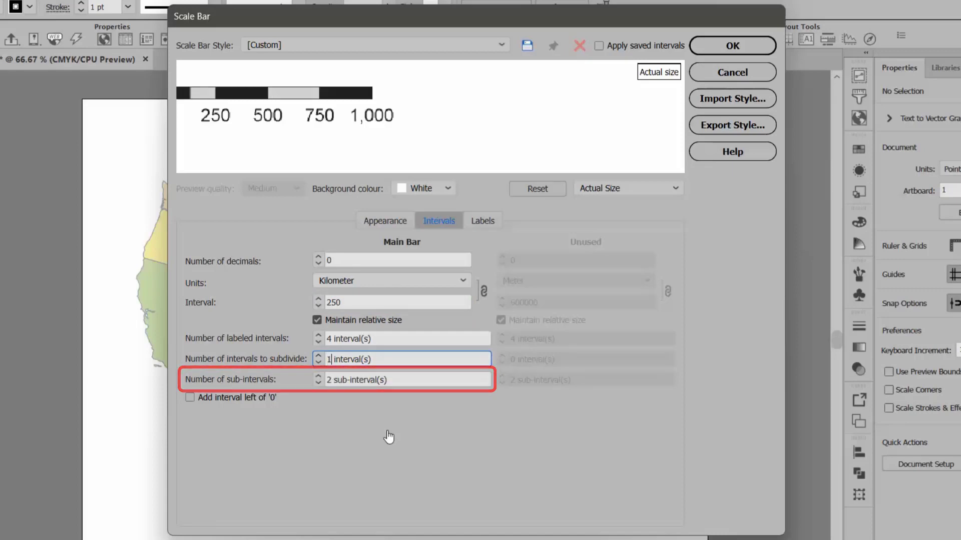
double_click(328, 379)
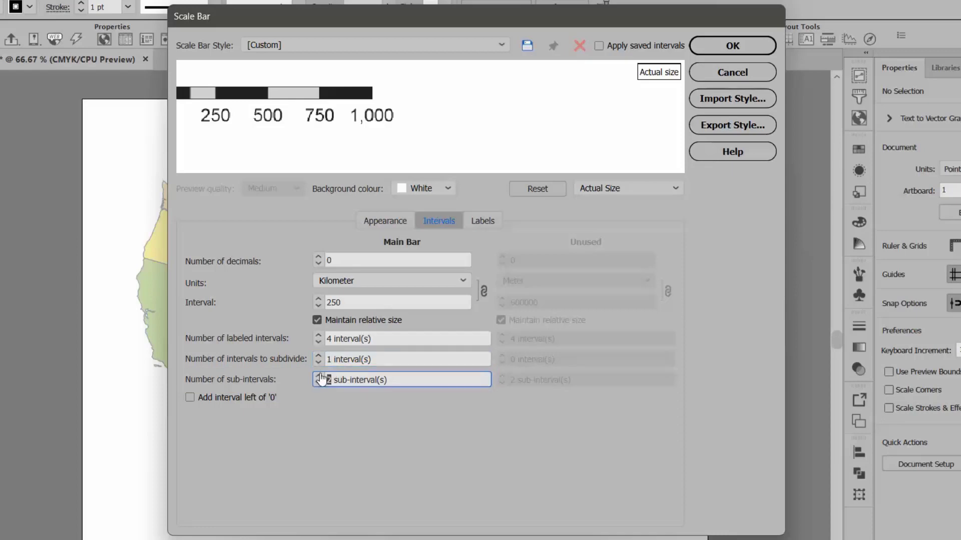
text(5)
key(Tab)
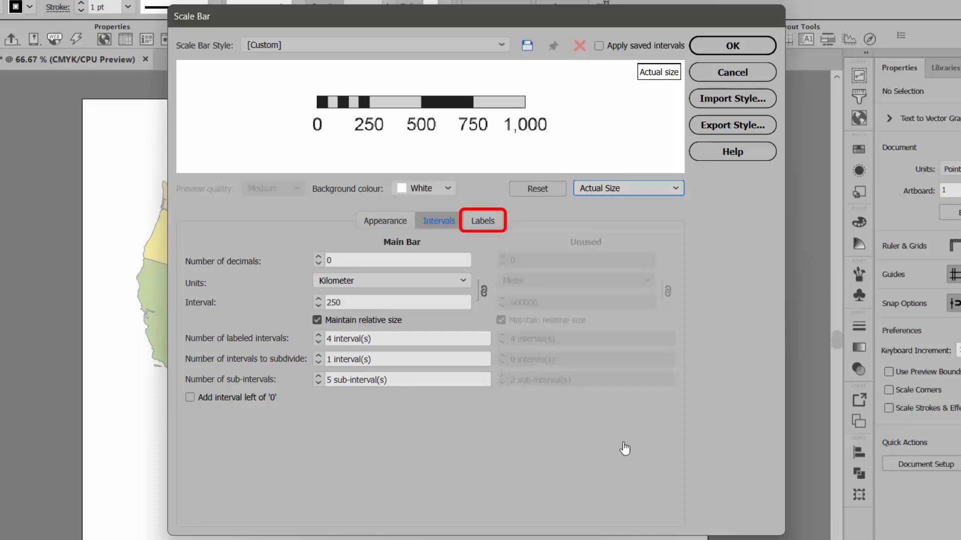
Switch the tick labels from Arial Regular 12 pt to [Normal Character Style]
click(482, 221)
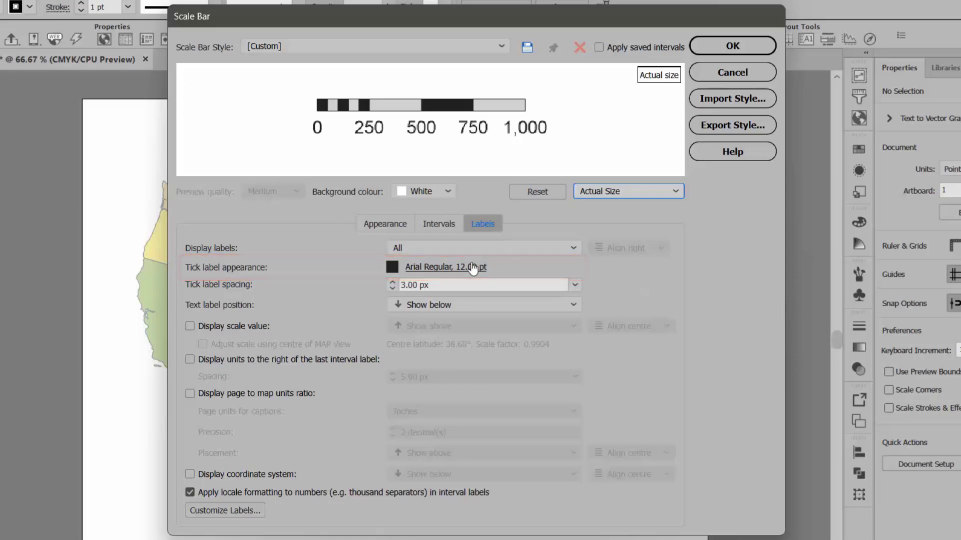
click(449, 269)
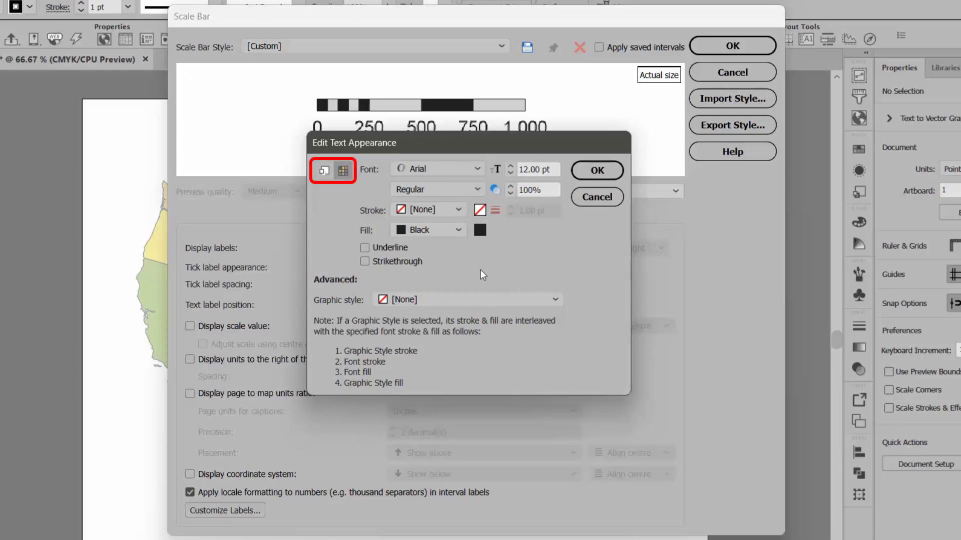
click(324, 171)
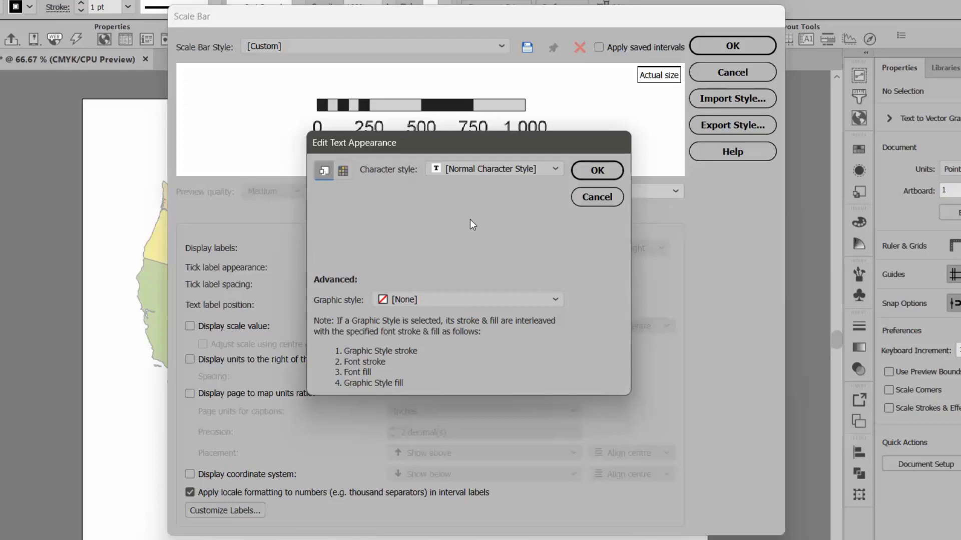
click(597, 170)
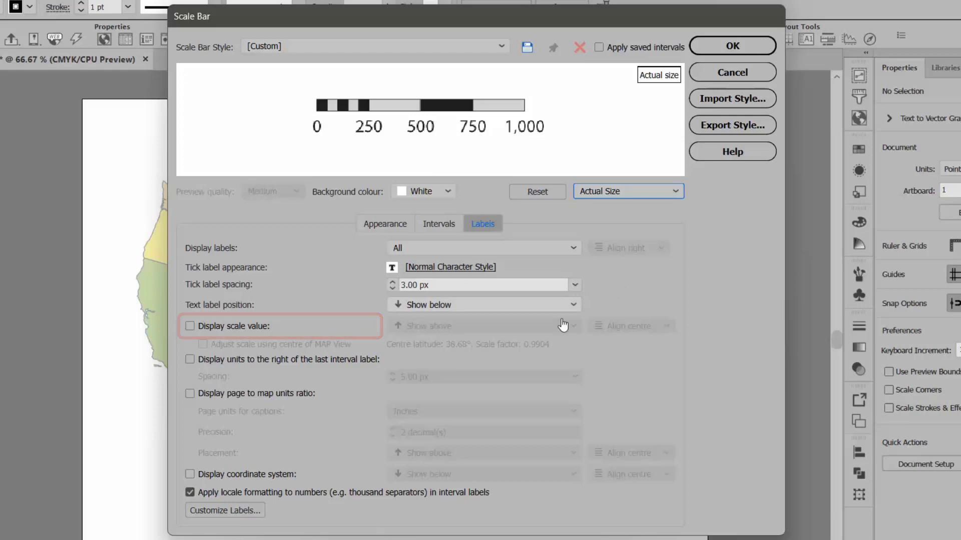
Show the scale value, units after the last label, and the page-to-map ratio
click(190, 326)
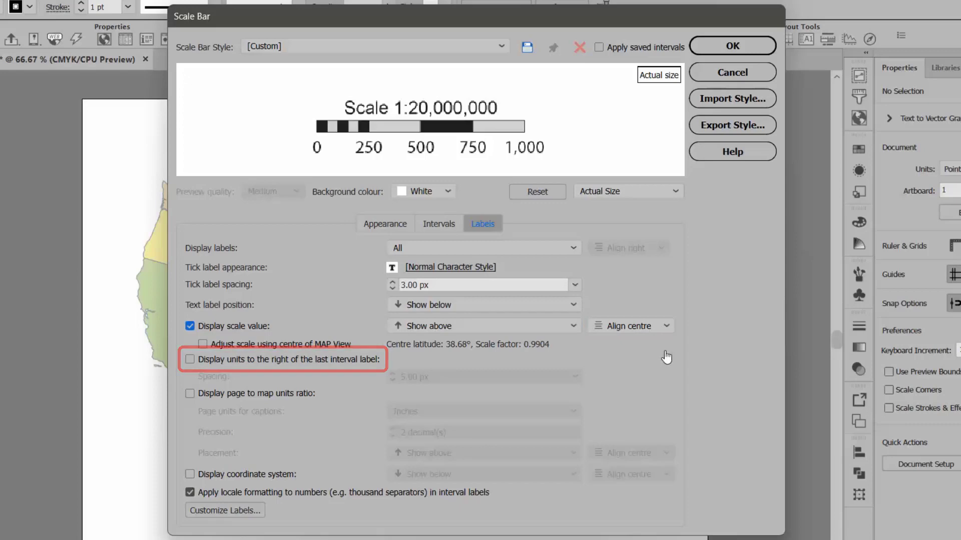
click(190, 359)
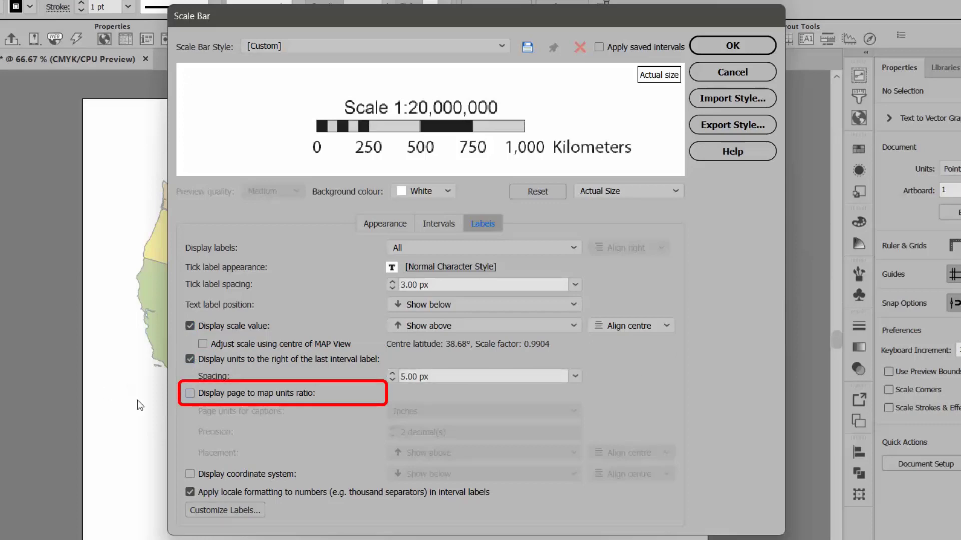
click(190, 393)
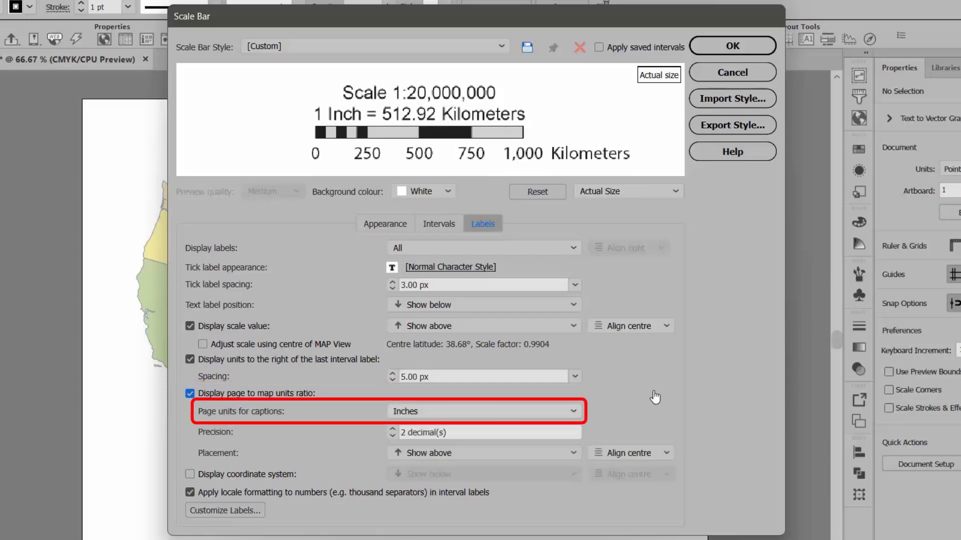
Format the ratio caption in Centimetres with 0 decimals, placed below the bar, and apply
click(448, 412)
click(429, 450)
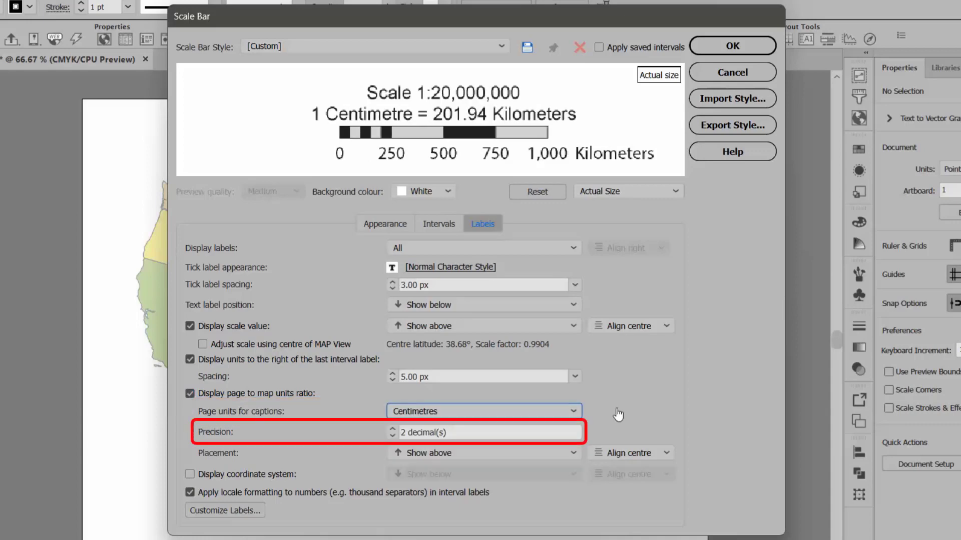
click(392, 436)
click(392, 437)
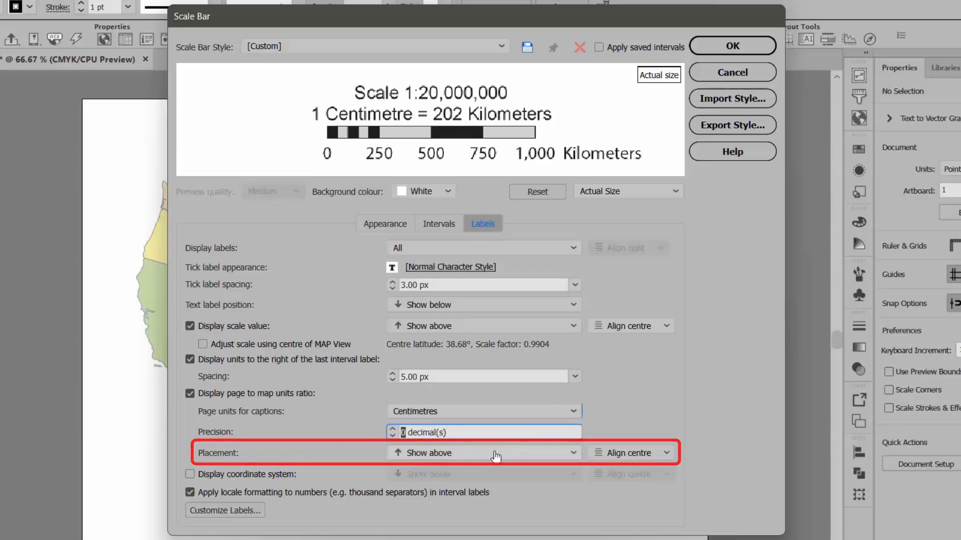
click(480, 452)
click(476, 493)
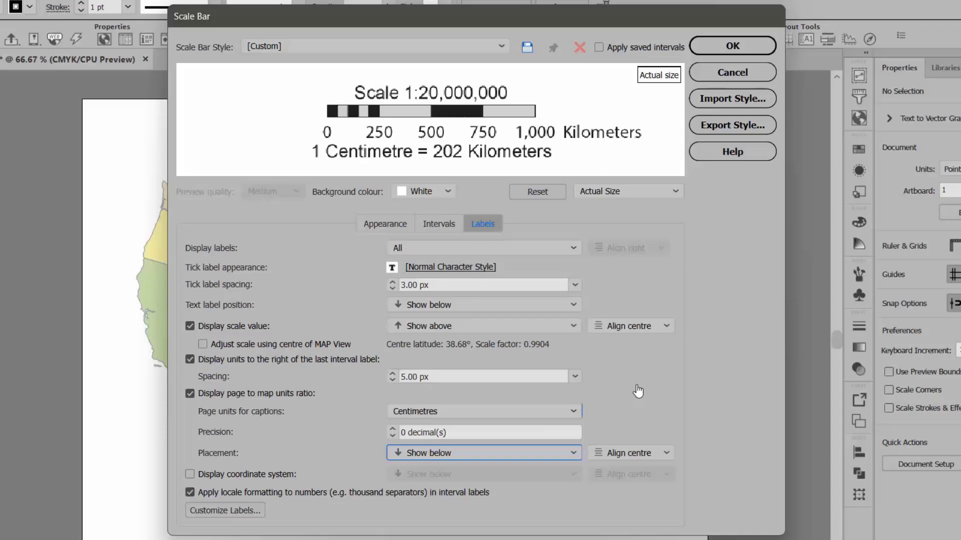
click(718, 49)
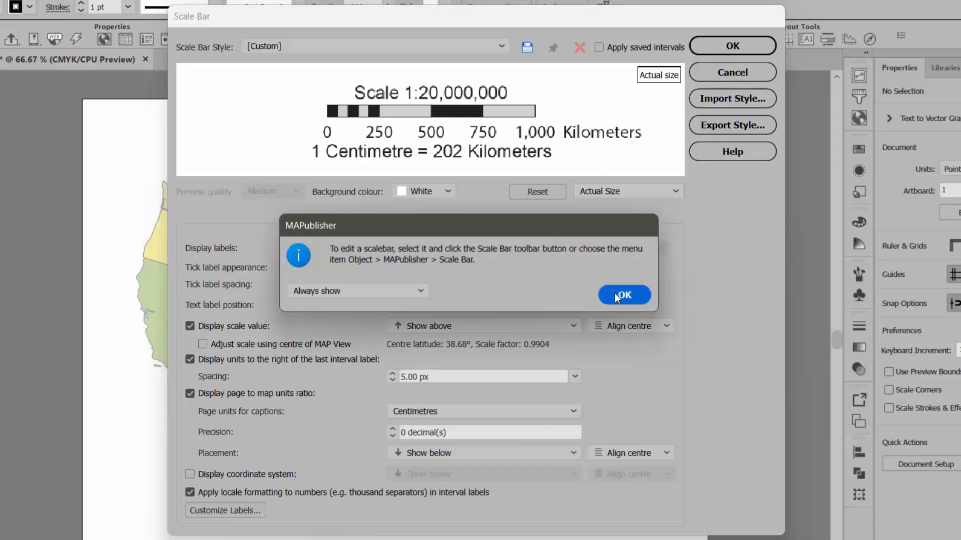
Move the scale bar above the map and widen it to reach 1,750 Kilometers
click(616, 295)
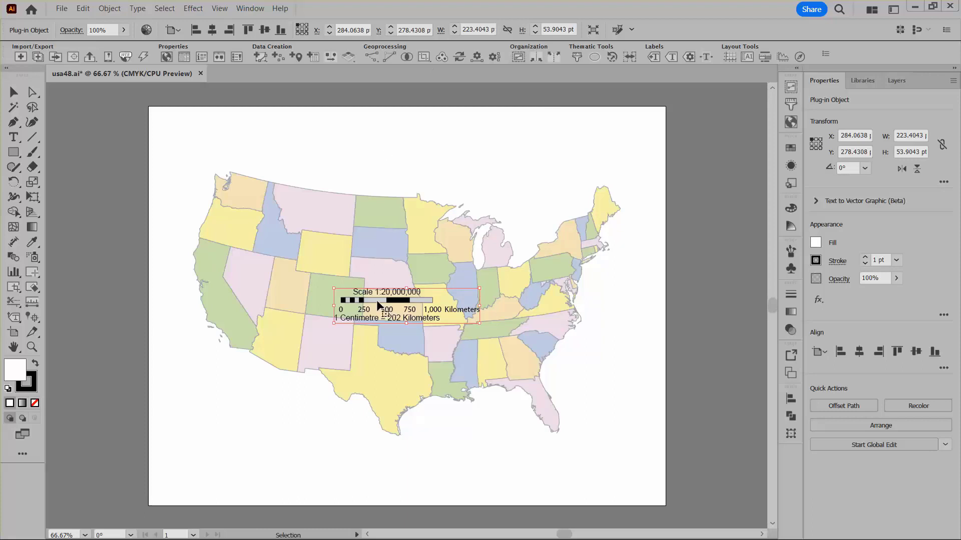
drag(378, 306, 398, 155)
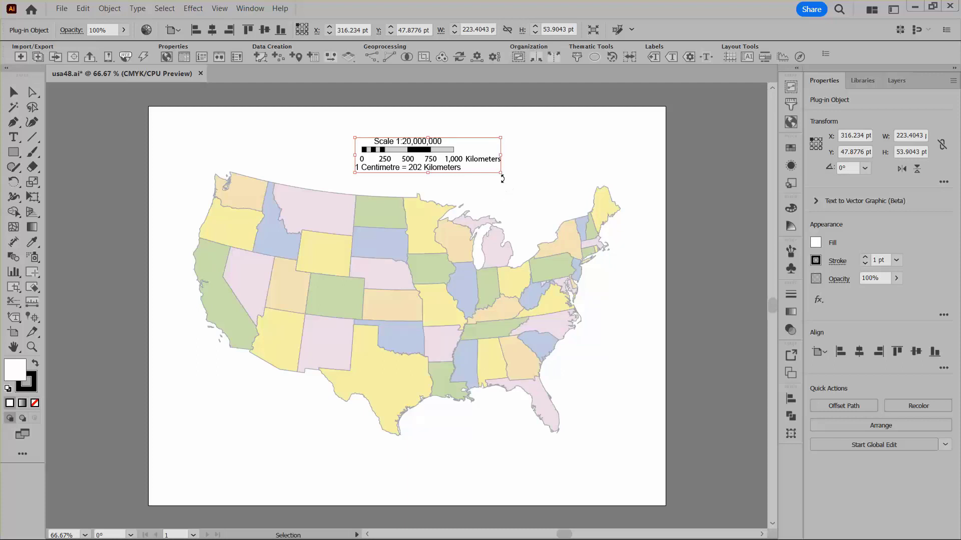
drag(502, 156, 537, 156)
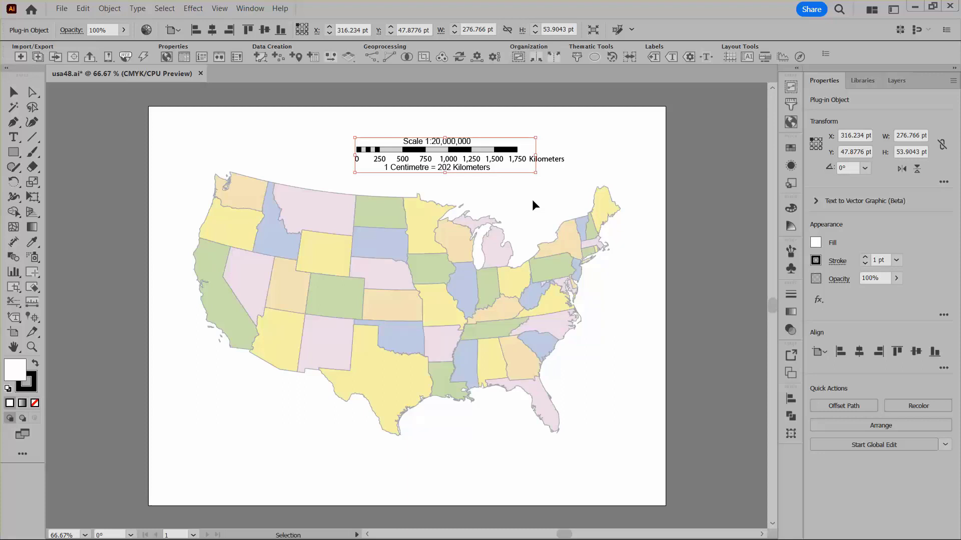
Reapply the Scale Bar settings so the bar reads 0 to 1,000 Kilometers
click(765, 56)
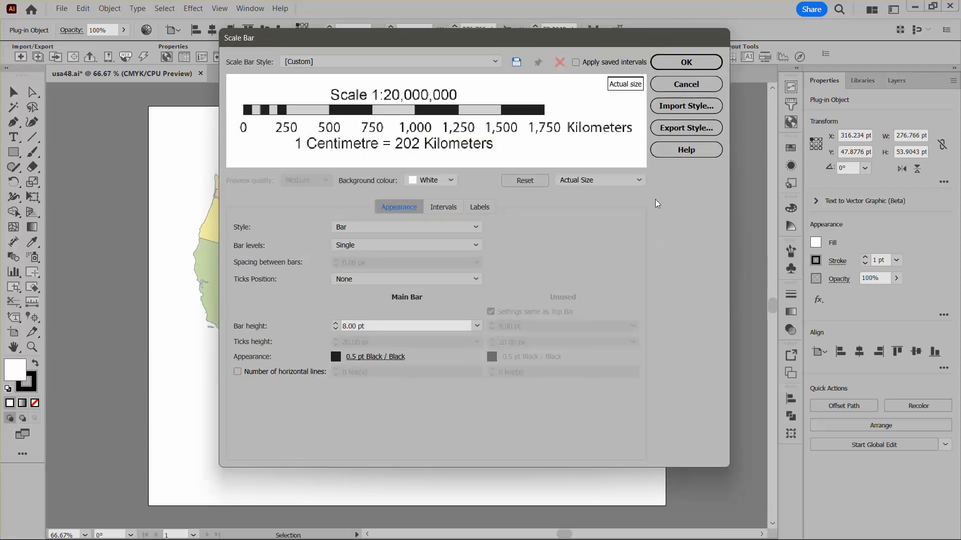
click(673, 66)
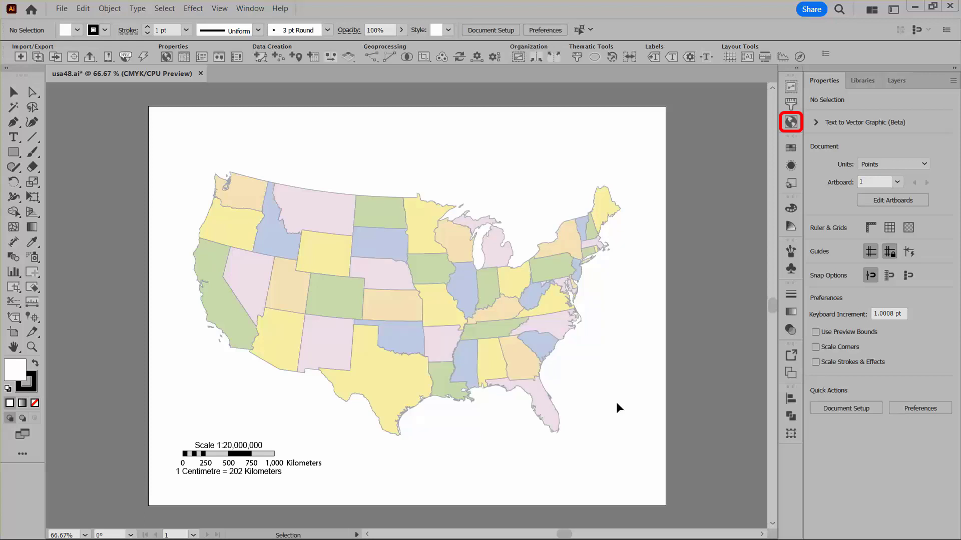
Add a Legend-type MAP layer named 'North Arrow' to the usa map view
click(789, 123)
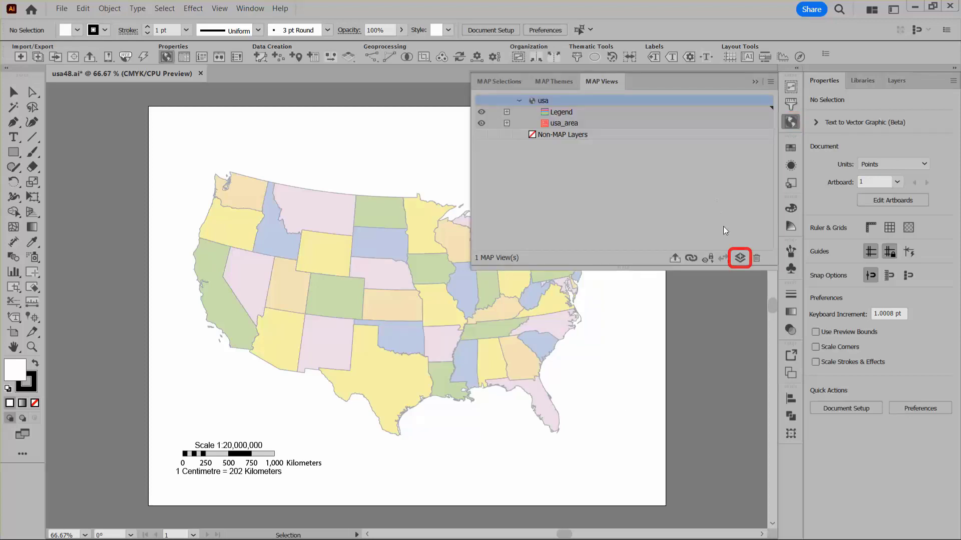
click(736, 256)
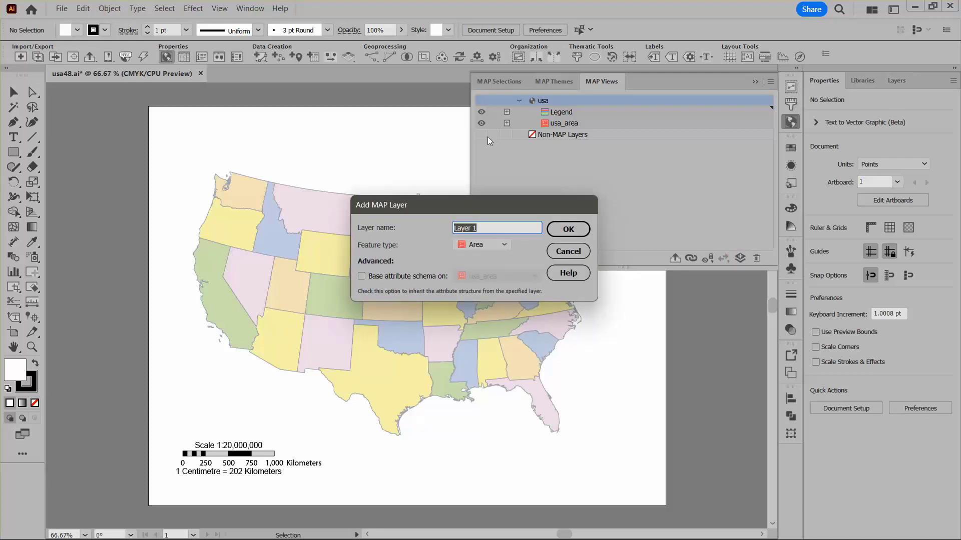
text(North Arrow)
click(500, 244)
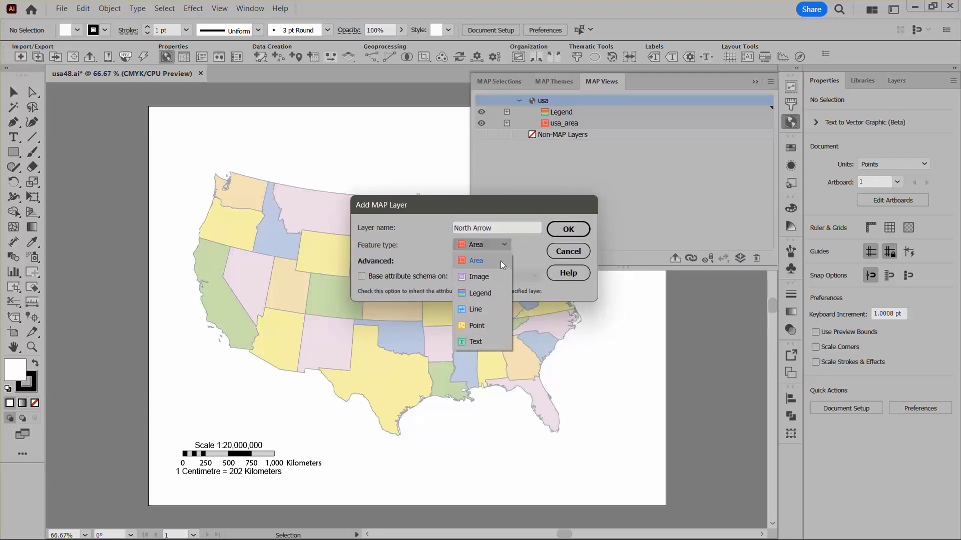
click(498, 288)
click(559, 230)
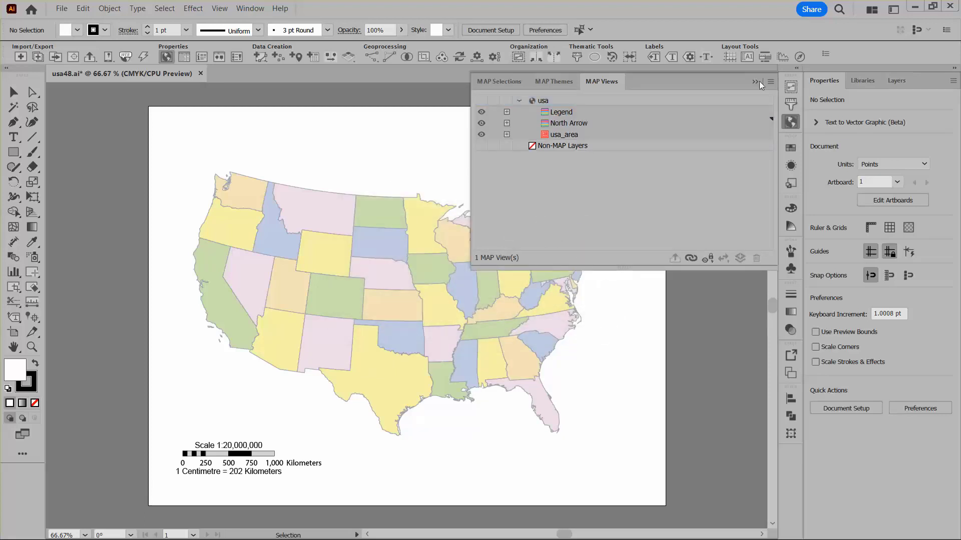
click(756, 82)
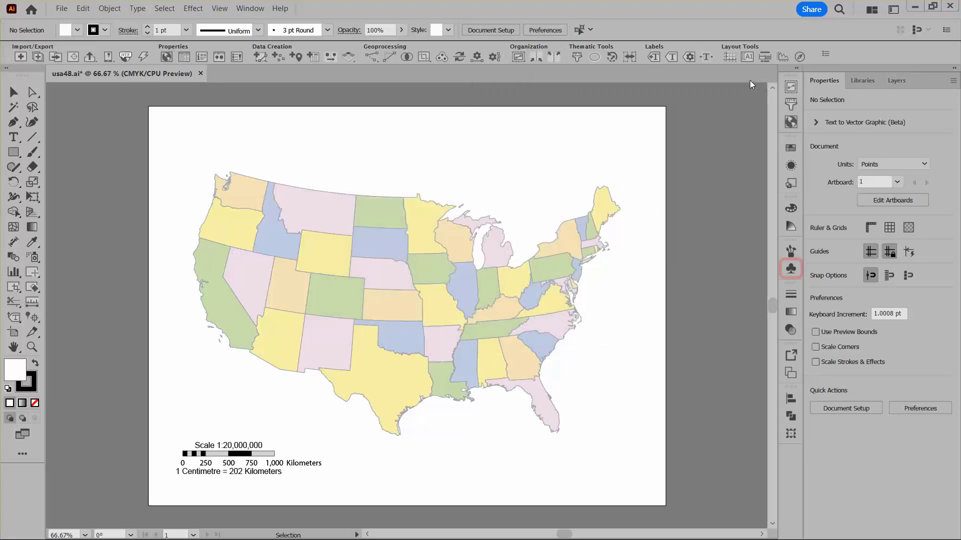
Open the MAP Symbols North Arrows library and place North Arrow 2 at the map's top-right
click(789, 271)
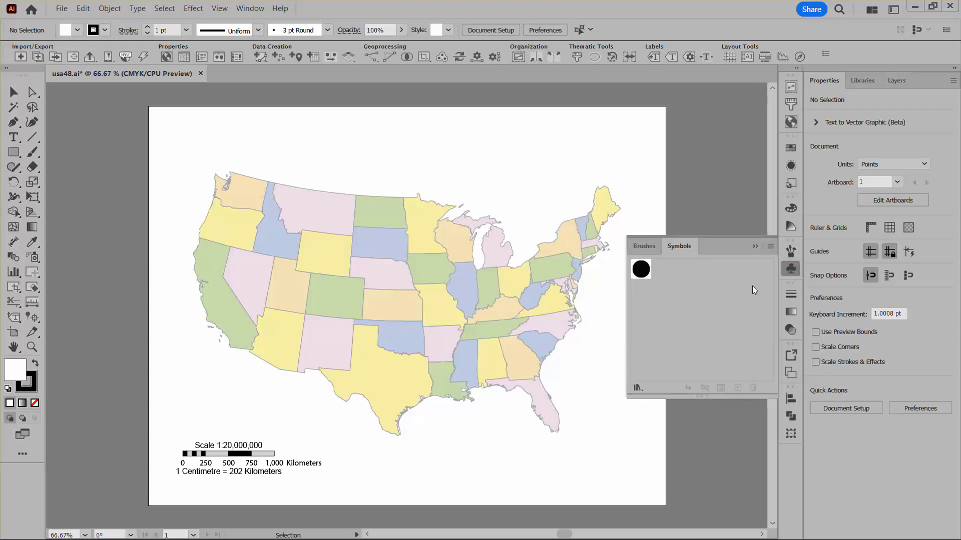
click(770, 247)
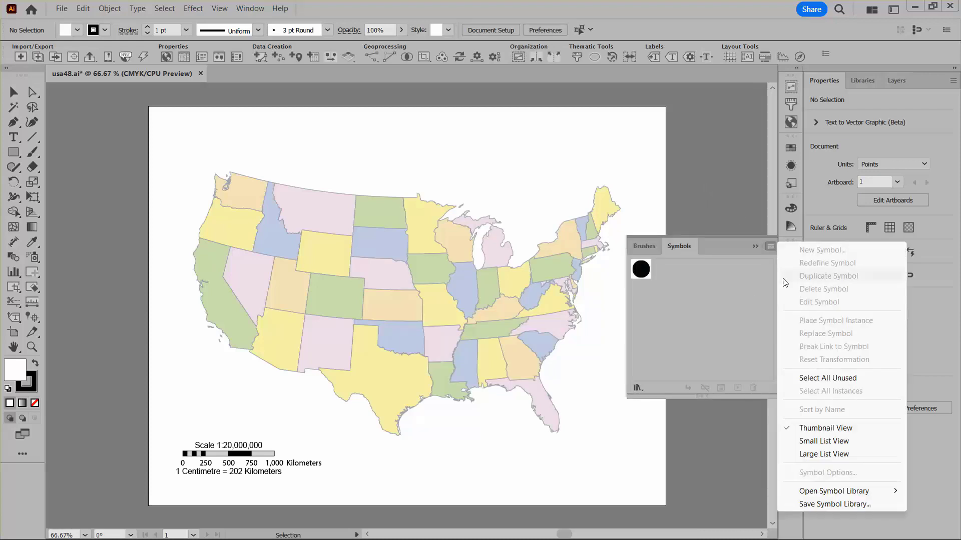
mouse_move(813, 496)
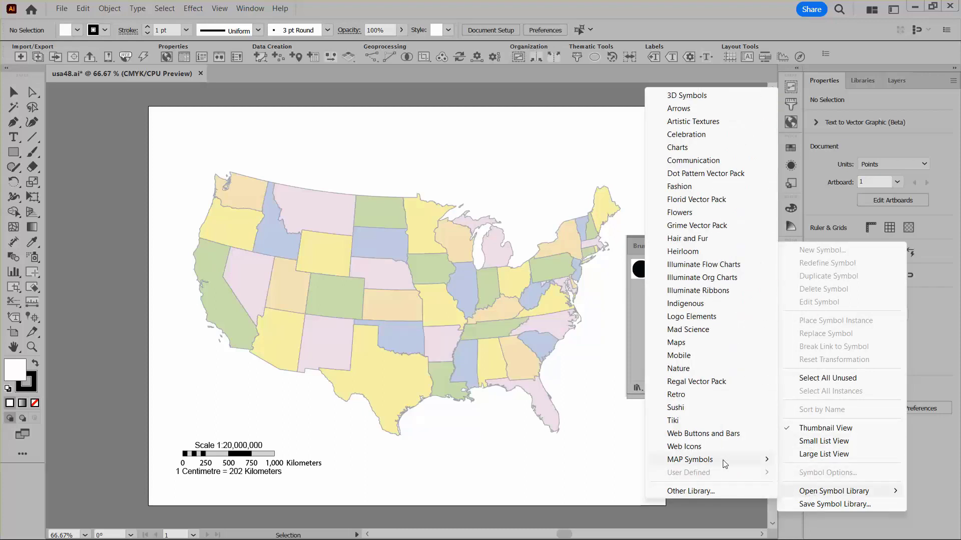
mouse_move(725, 463)
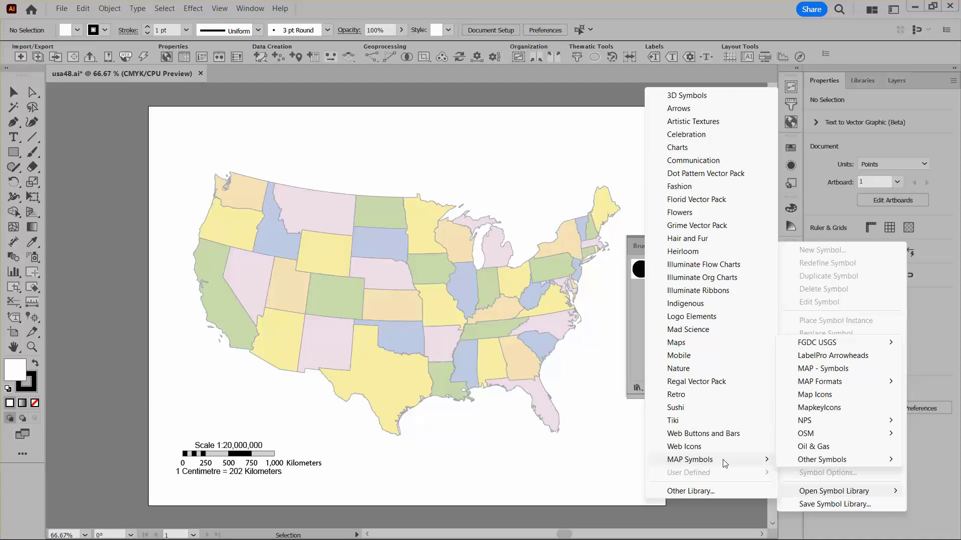
mouse_move(792, 463)
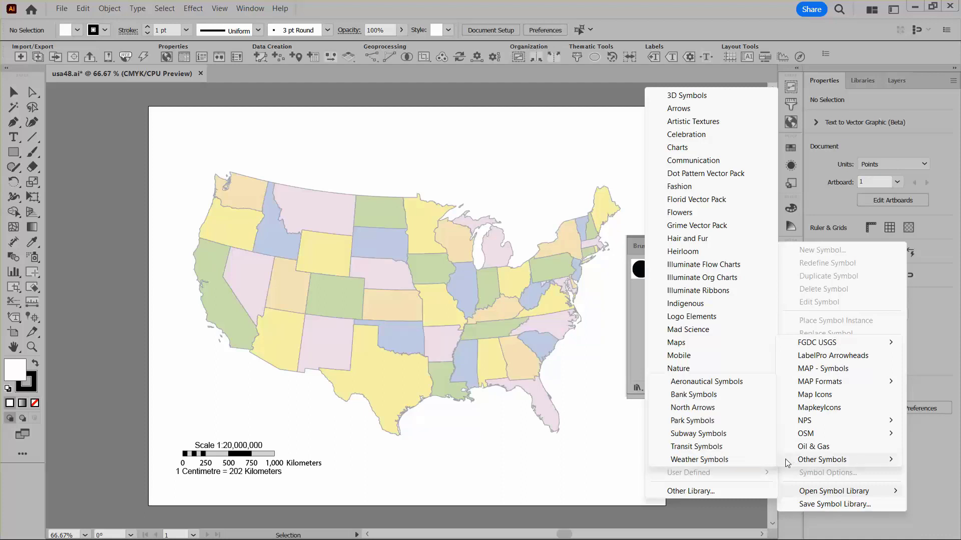
click(715, 410)
drag(567, 341, 571, 402)
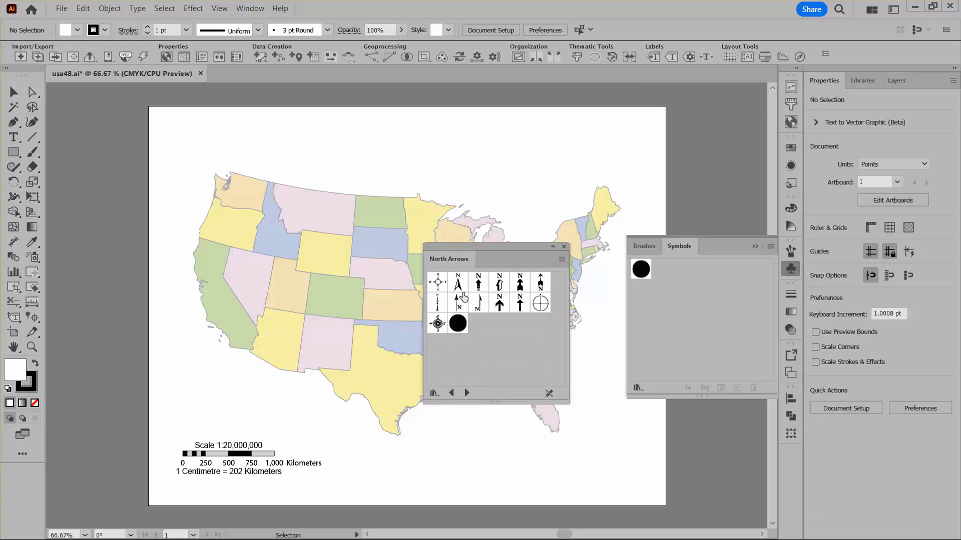
drag(463, 298, 529, 162)
Close the symbol panels and convert the placed arrow into a MAPublisher north arrow object
click(753, 245)
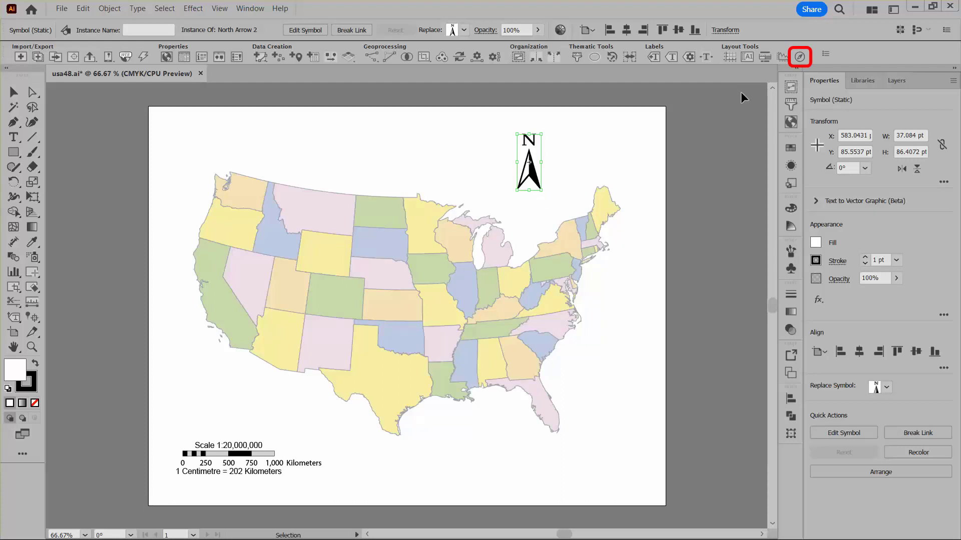
click(800, 57)
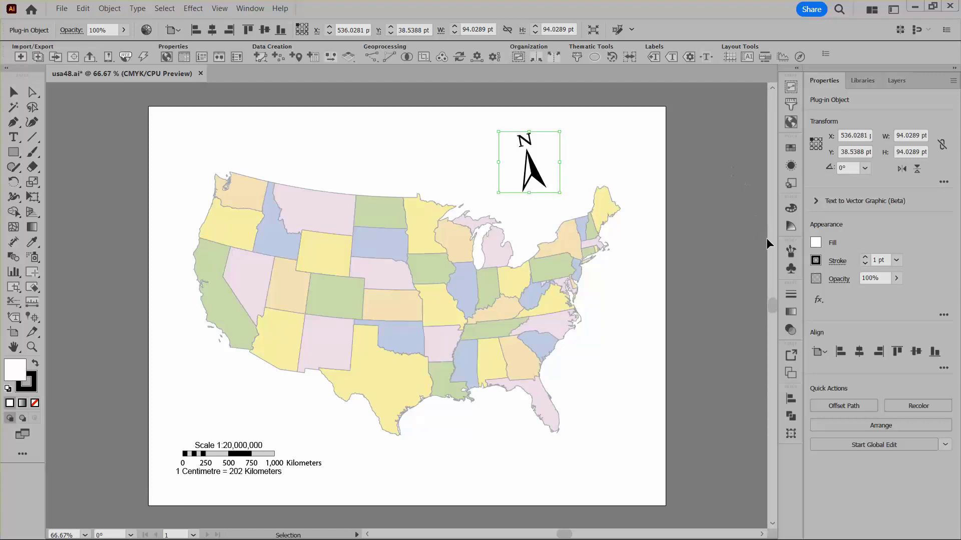
click(789, 270)
click(752, 247)
Set the usa map view angle to 45° with auto-scale and centre alignment
click(790, 123)
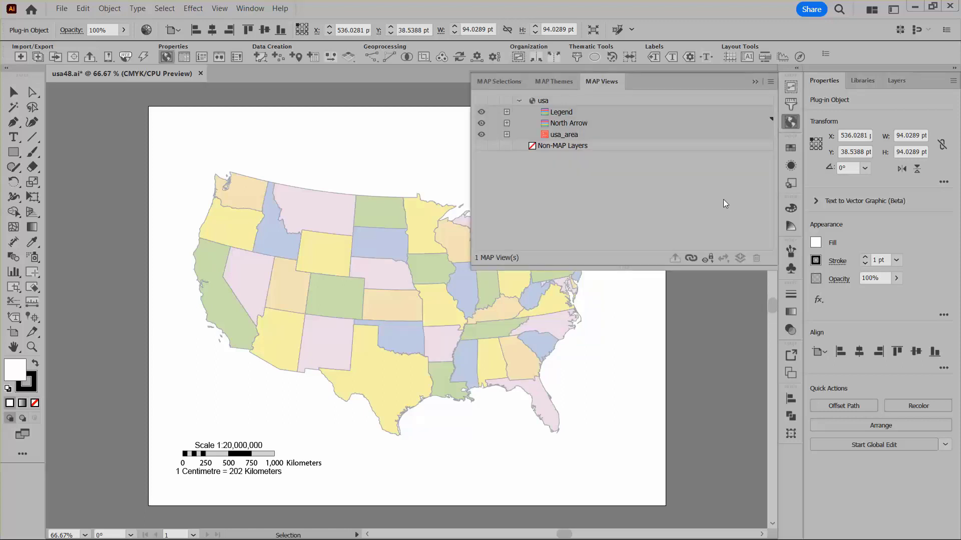
double_click(543, 101)
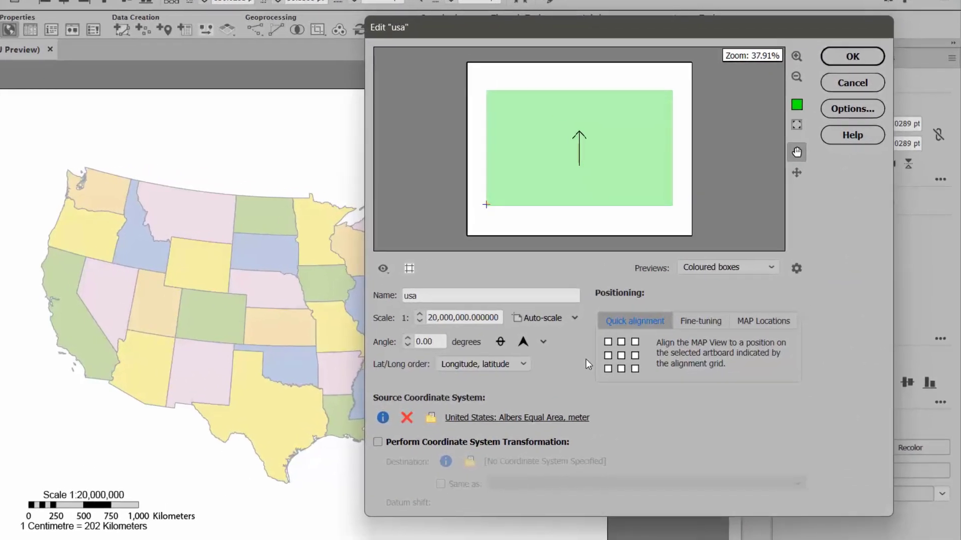
double_click(439, 339)
text(45)
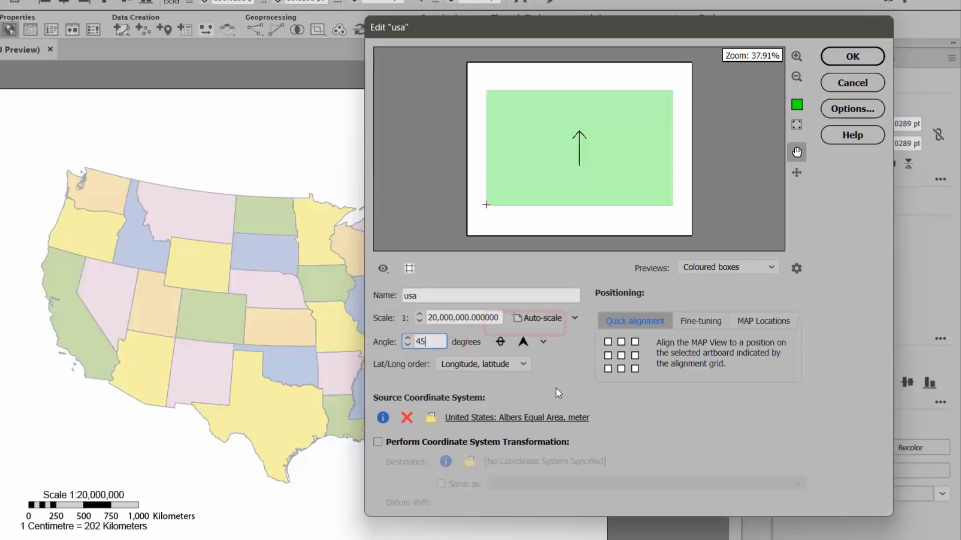
click(540, 318)
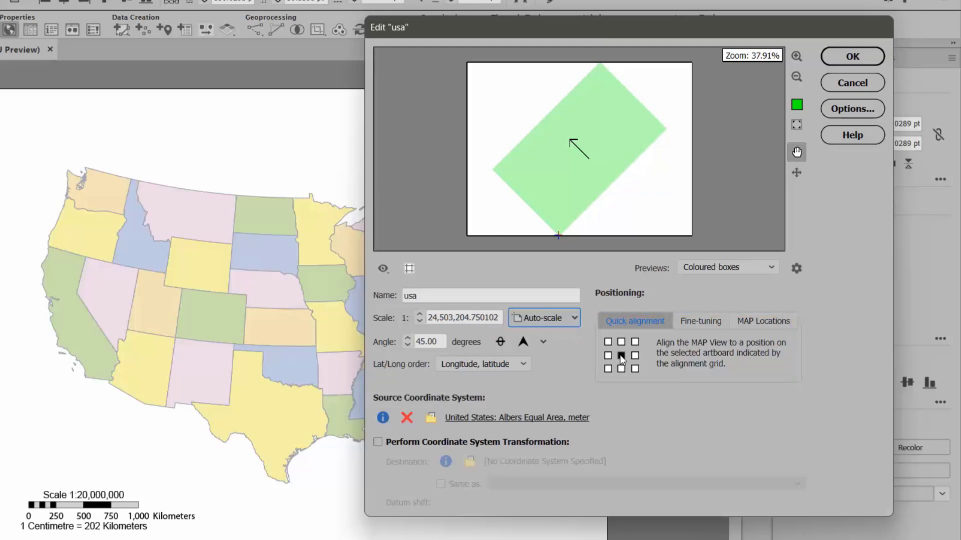
click(857, 57)
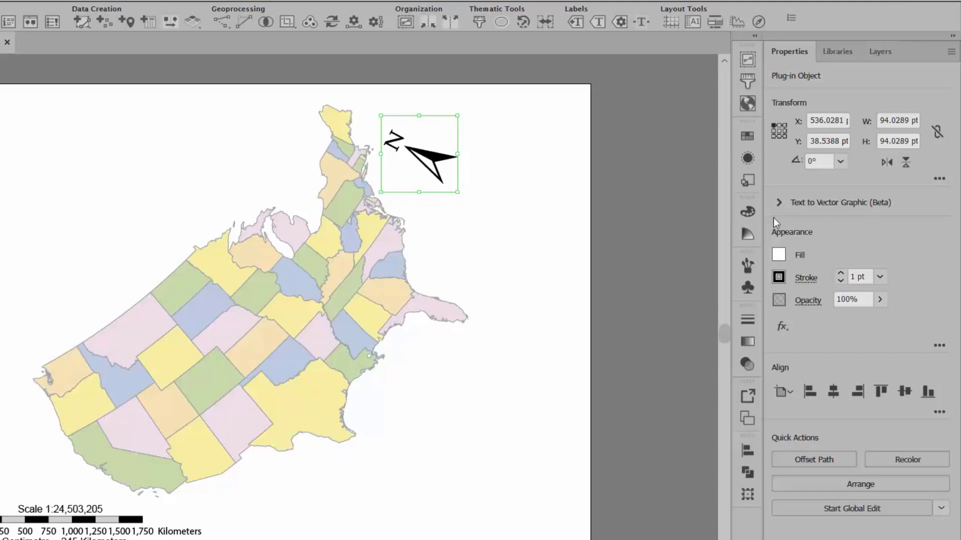
click(743, 107)
Orient the usa view's north arrow to custom coordinate longitude 25, latitude 60, and apply
double_click(480, 76)
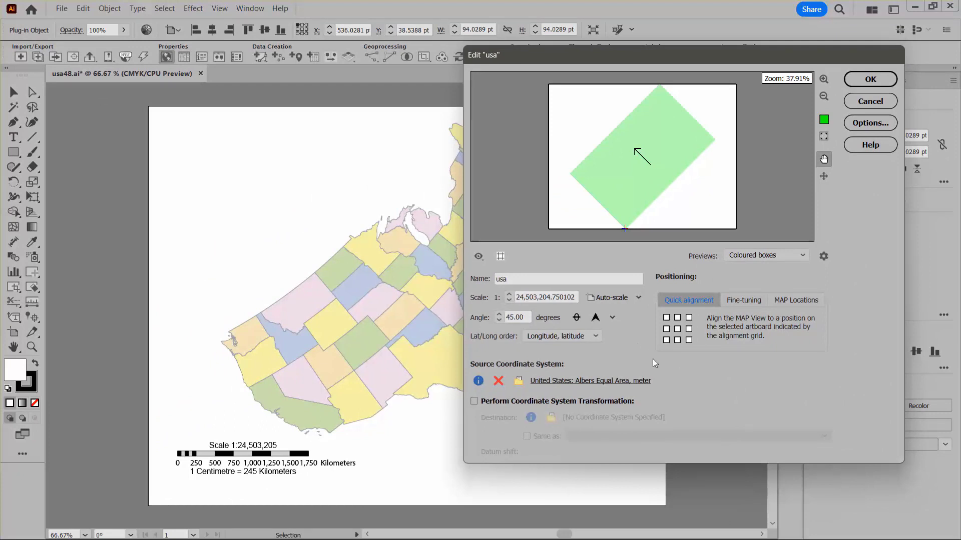
click(612, 317)
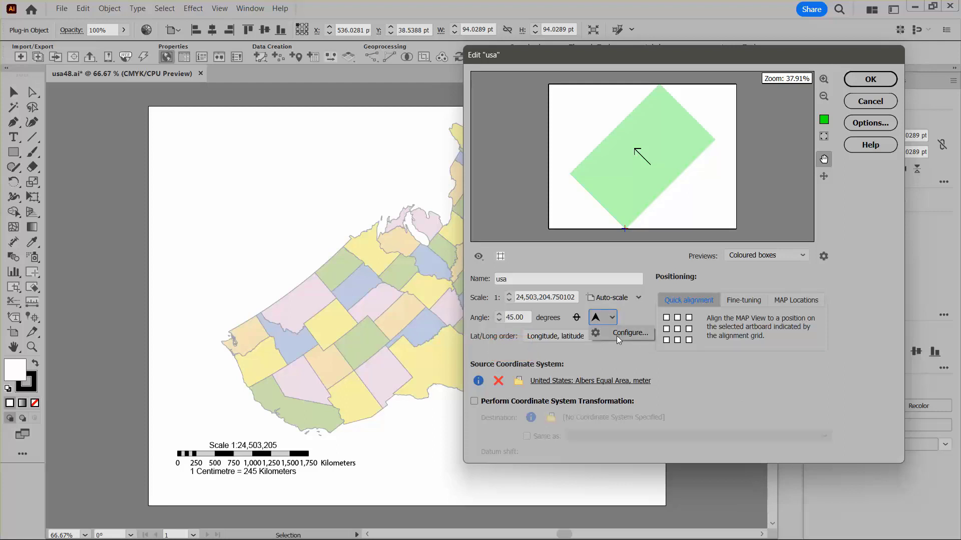
click(618, 335)
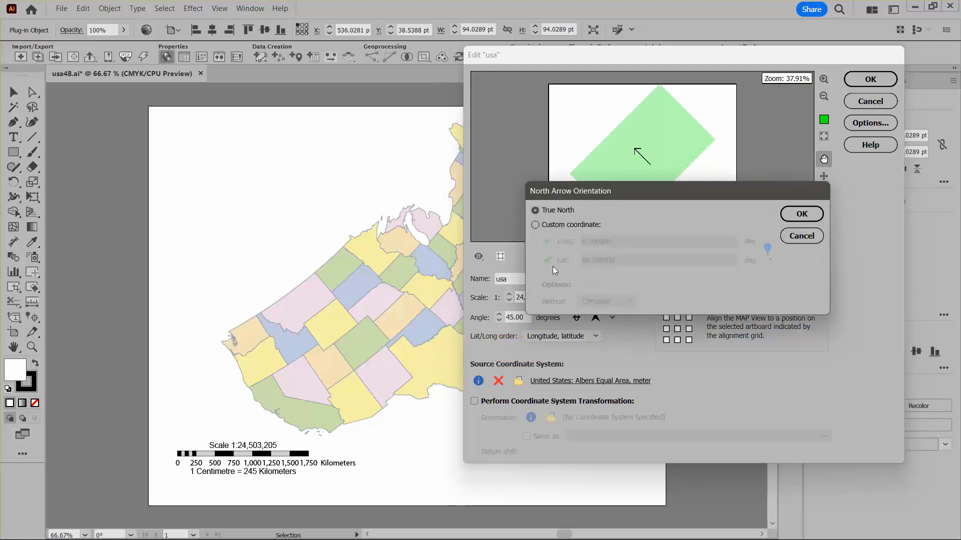
click(535, 226)
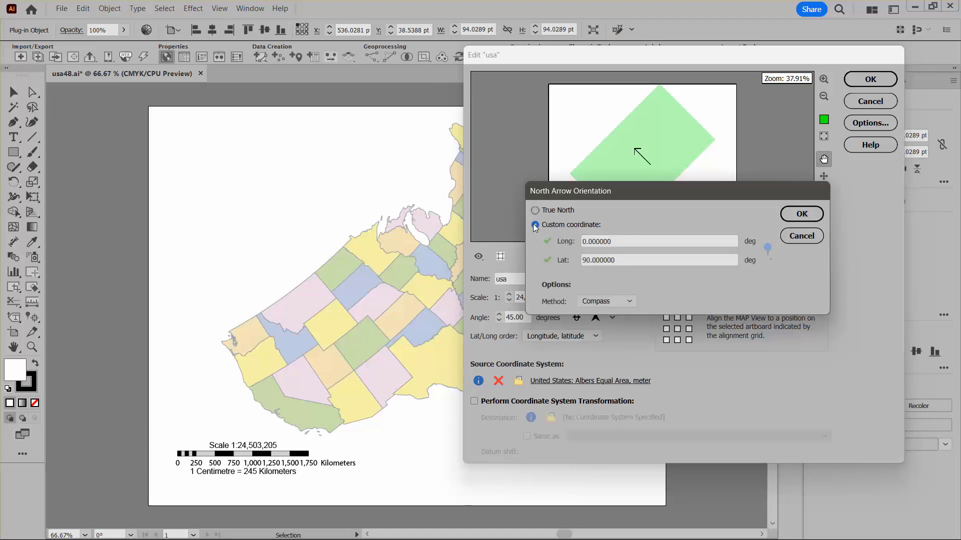
double_click(643, 242)
text(25)
key(Tab)
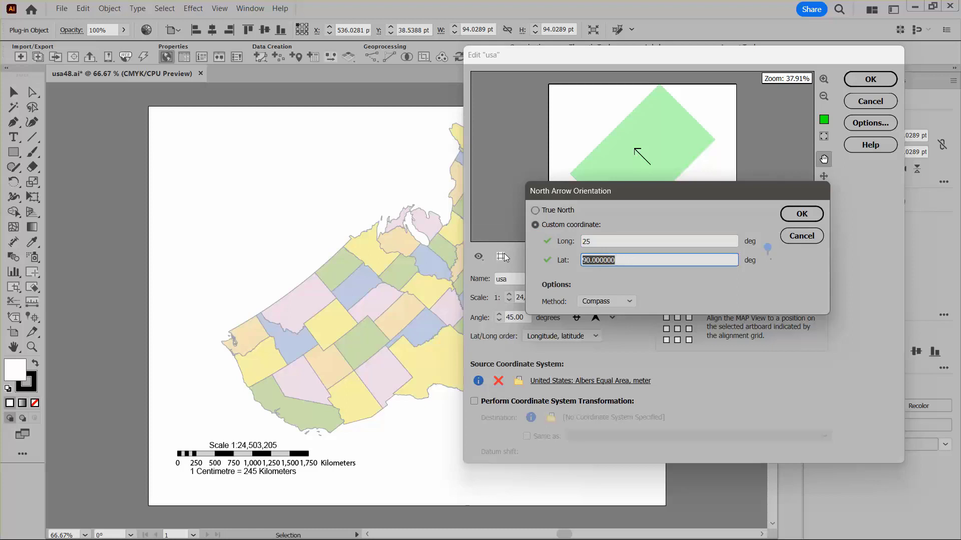
text(60)
click(797, 215)
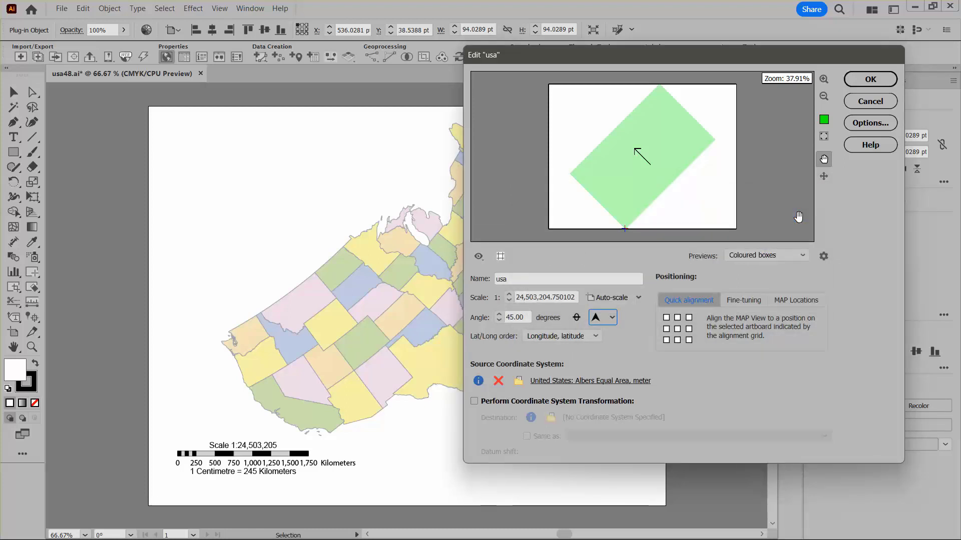
click(882, 83)
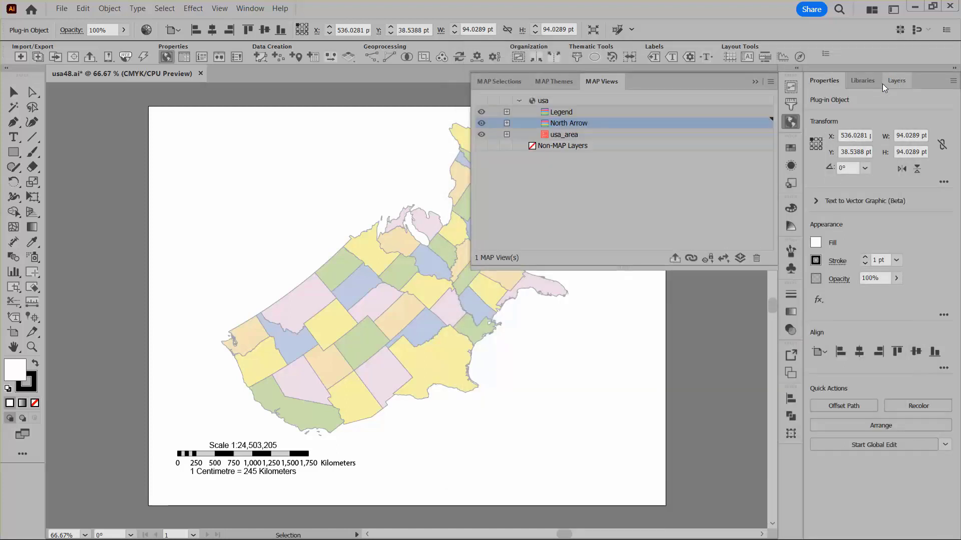
click(762, 85)
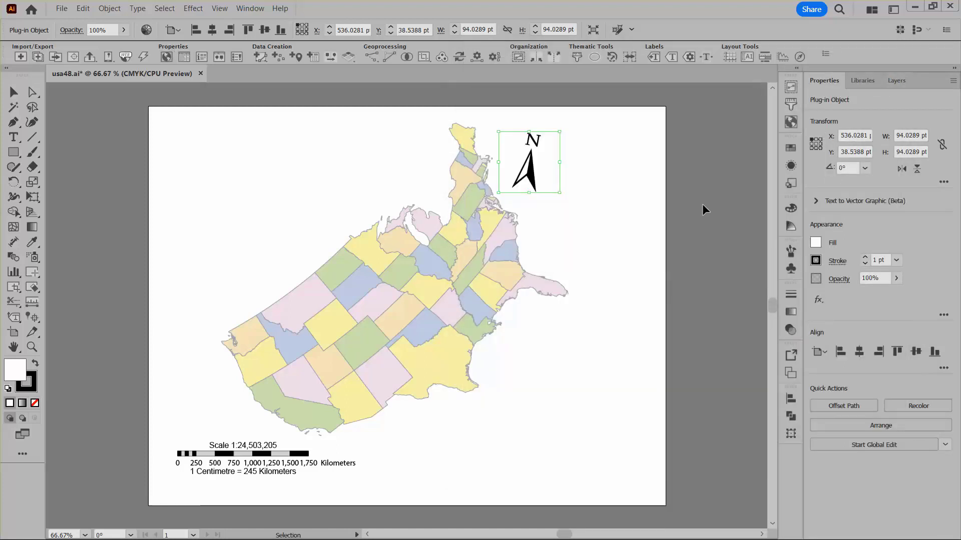